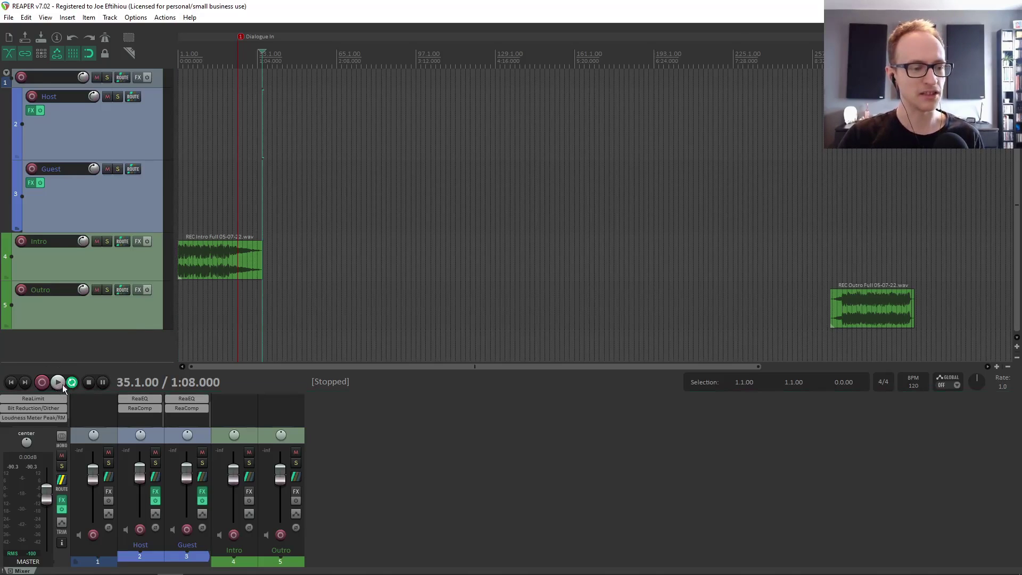
Select the Host track and the Intro recording item
{"action": "left_click", "coordinate": [21, 123]}
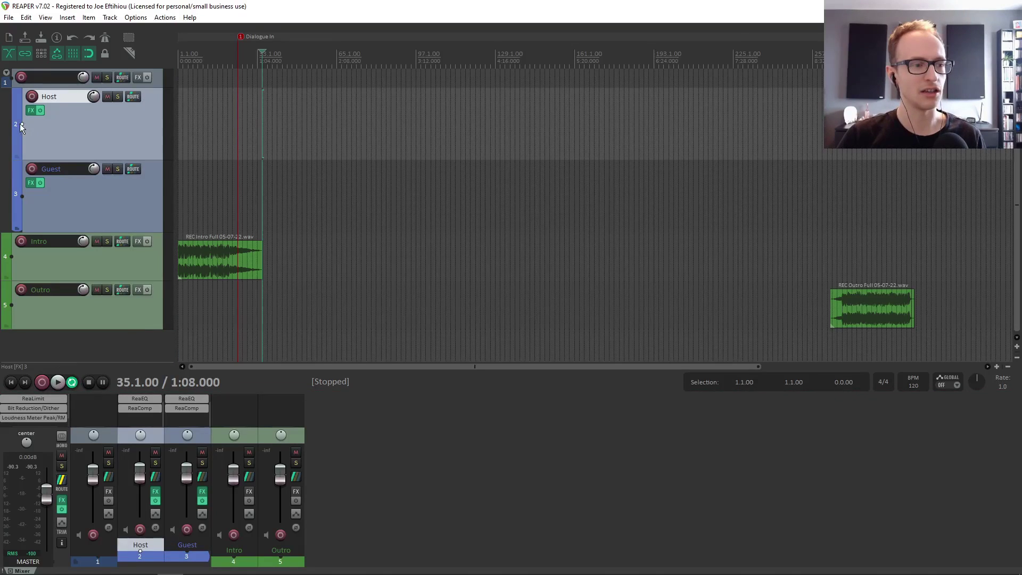
{"action": "left_click", "coordinate": [46, 189]}
{"action": "left_click", "coordinate": [193, 270]}
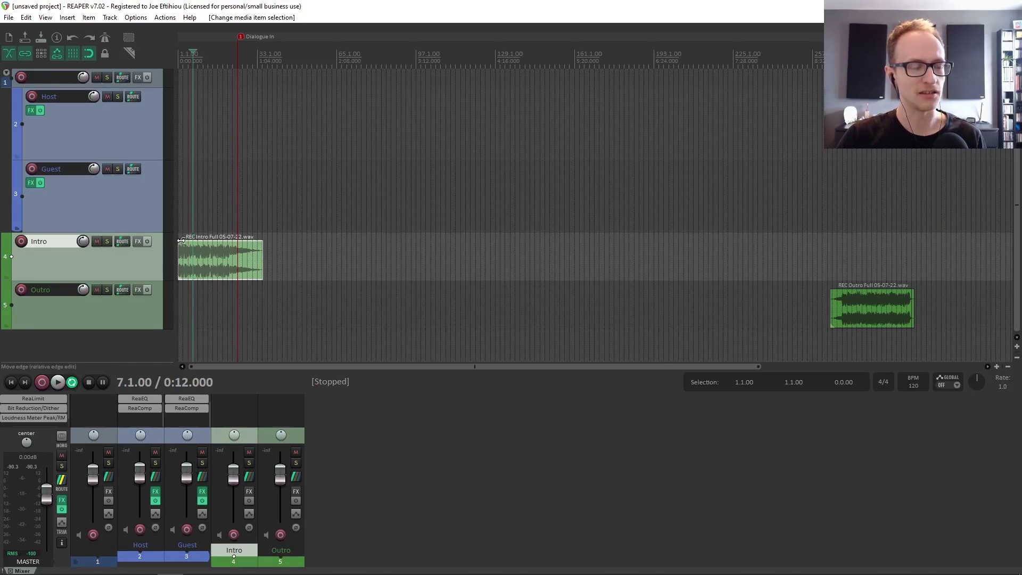
{"action": "left_click", "coordinate": [112, 138]}
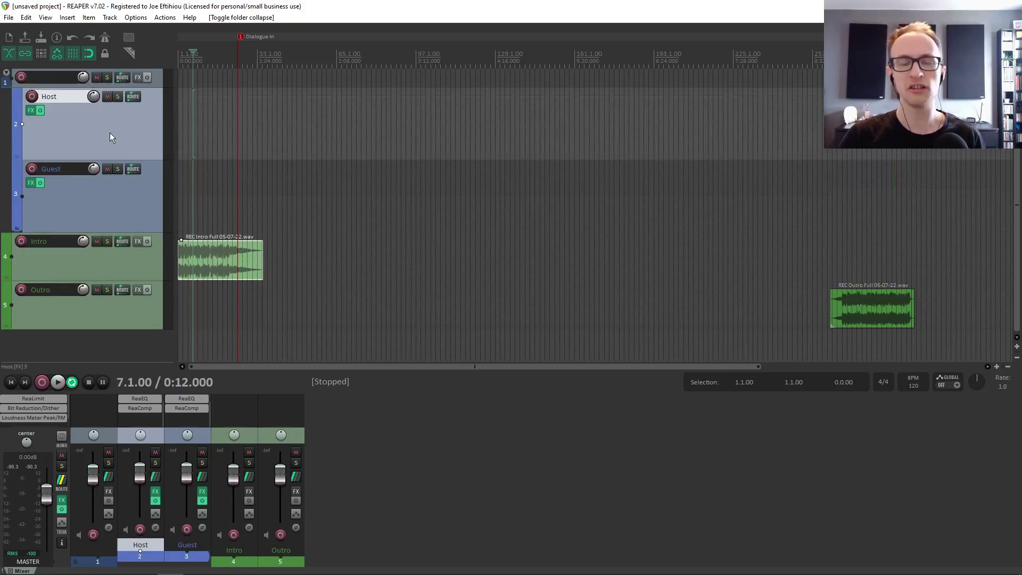
{"action": "left_click", "coordinate": [88, 199]}
{"action": "left_click", "coordinate": [85, 144]}
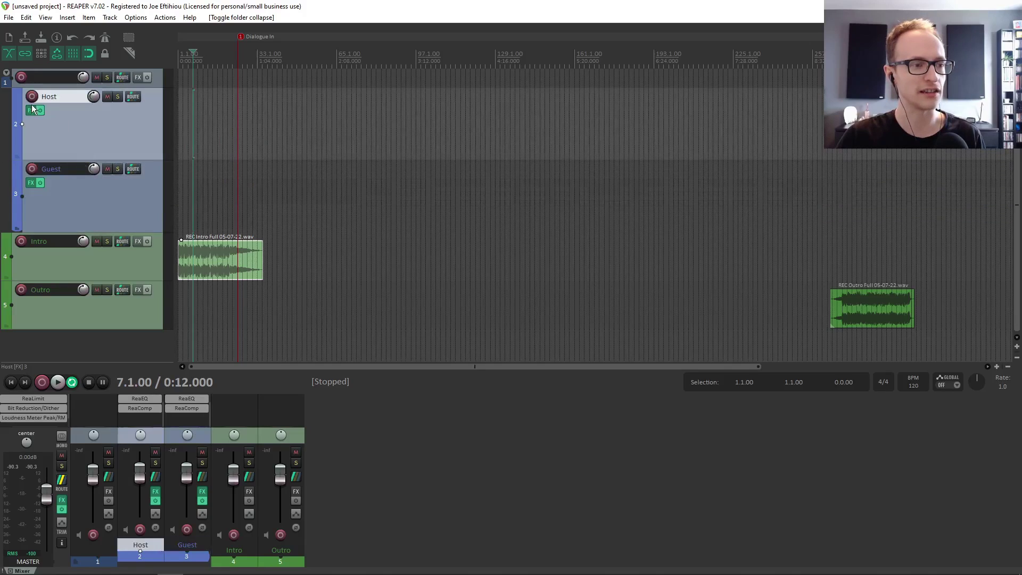
Cycle the folder through thin child rows, hidden children, and back to expanded
{"action": "left_click", "coordinate": [6, 73]}
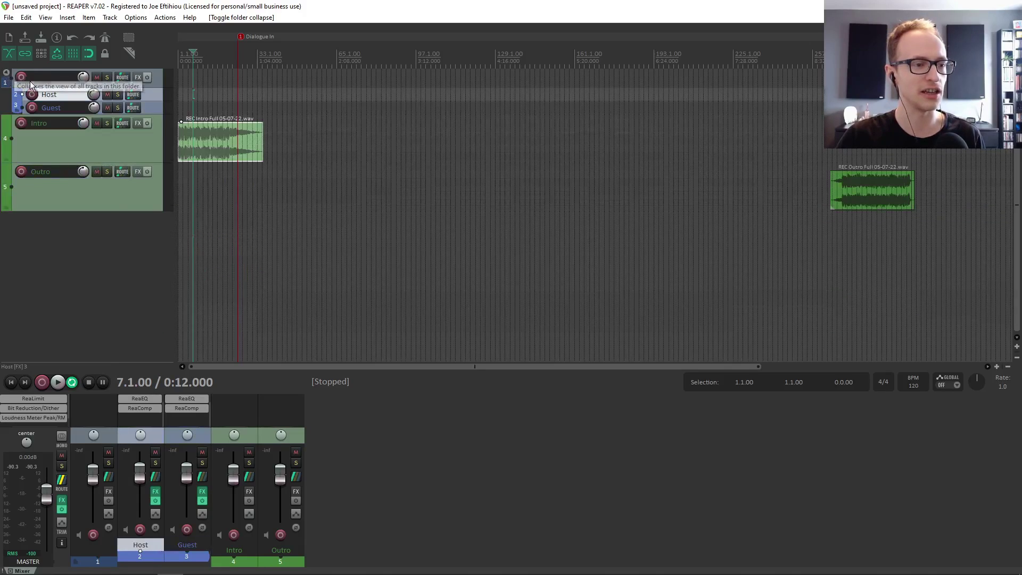
{"action": "left_click_drag", "start_coordinate": [5, 74], "coordinate": [5, 72]}
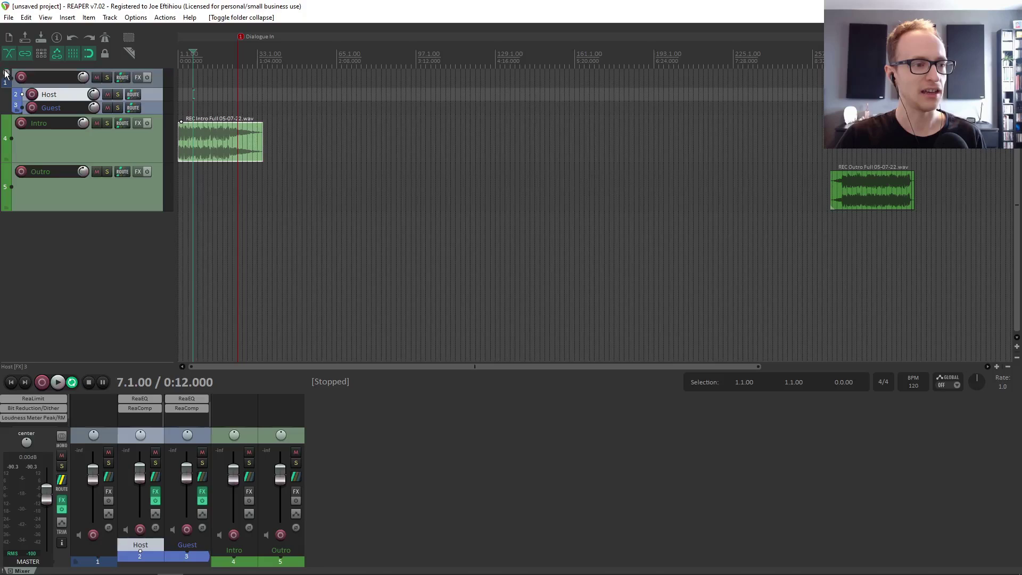
{"action": "left_click", "coordinate": [6, 74]}
{"action": "left_click", "coordinate": [7, 74]}
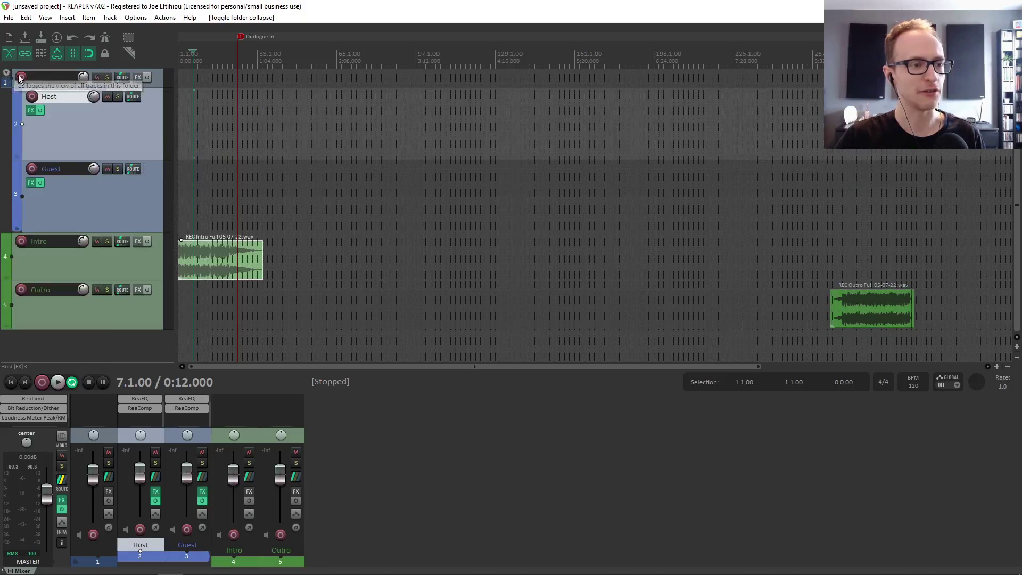
Set the Track Control Panels folder collapse heights preference to 'Normal, hidden'
{"action": "left_click", "coordinate": [135, 17]}
{"action": "left_click", "coordinate": [173, 467]}
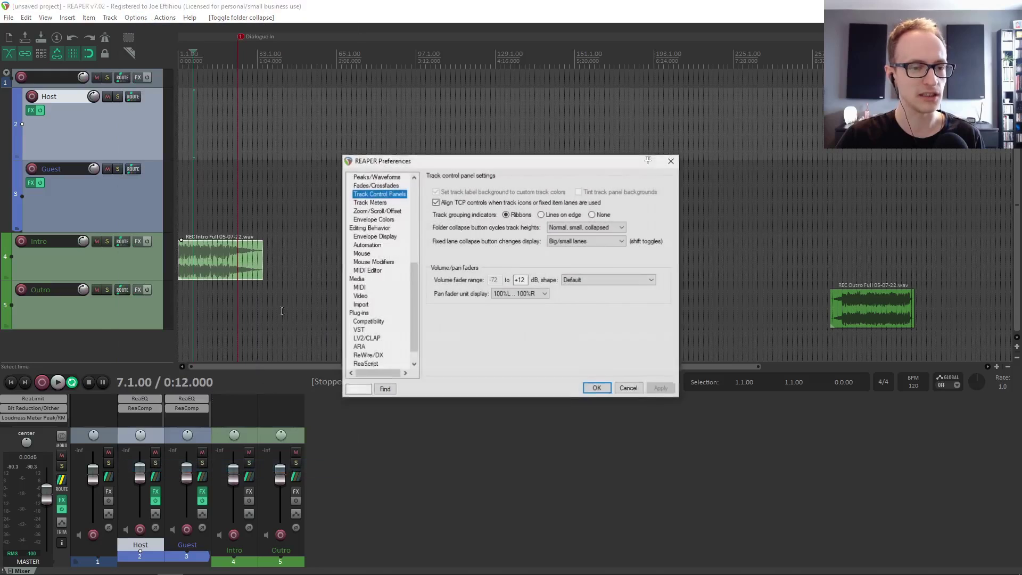
{"action": "left_click", "coordinate": [580, 228]}
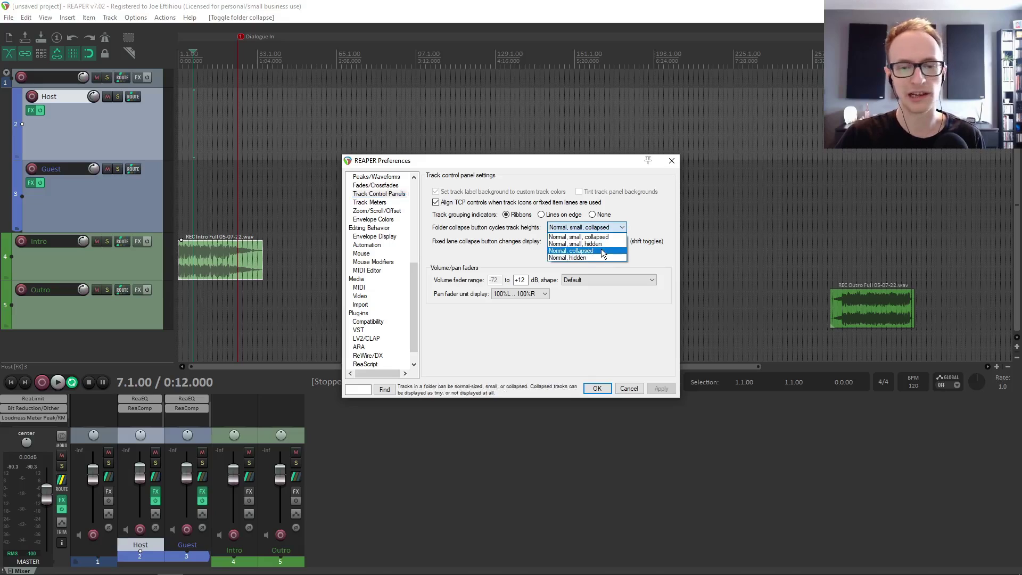
{"action": "left_click", "coordinate": [584, 257]}
{"action": "left_click", "coordinate": [598, 387]}
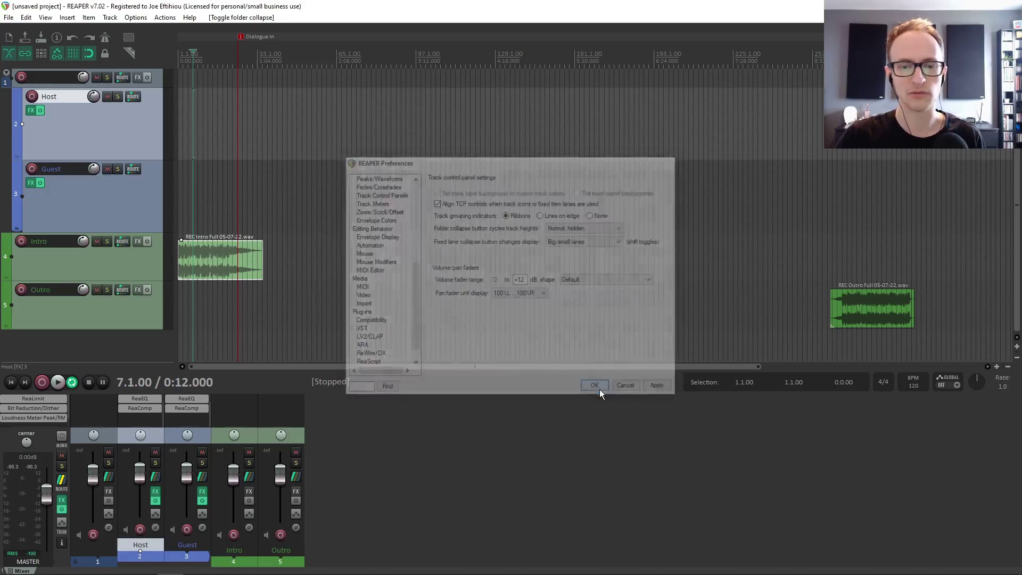
Collapse and re-expand the folder, then recheck the 'Normal, hidden' setting in Preferences
{"action": "left_click", "coordinate": [12, 77]}
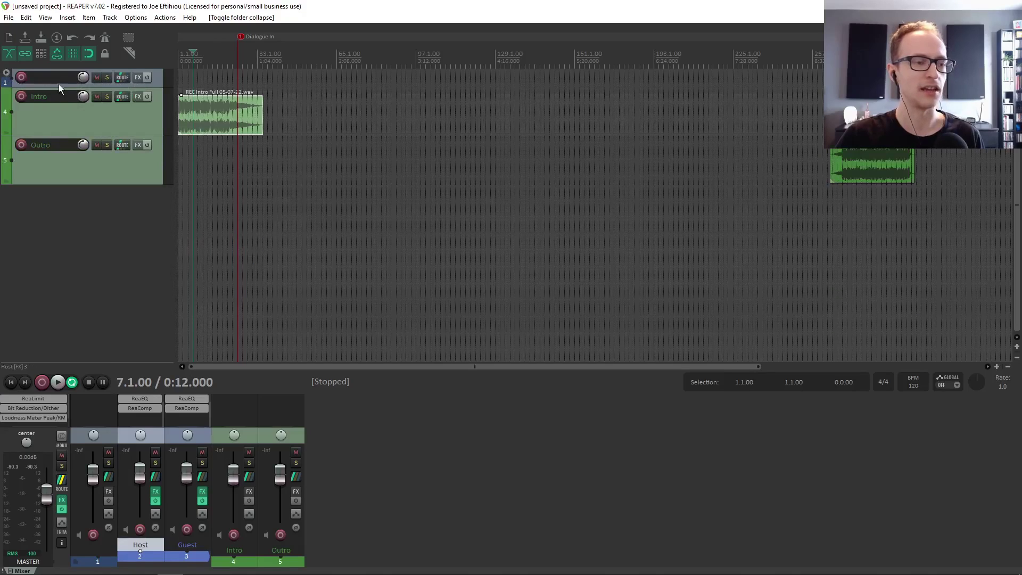
{"action": "left_click", "coordinate": [6, 77]}
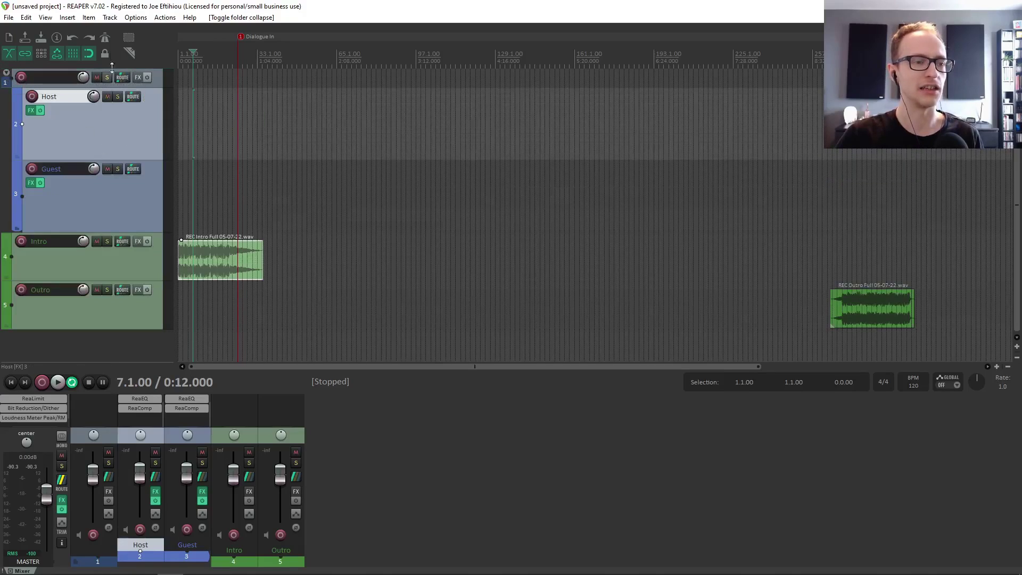
{"action": "left_click", "coordinate": [135, 17]}
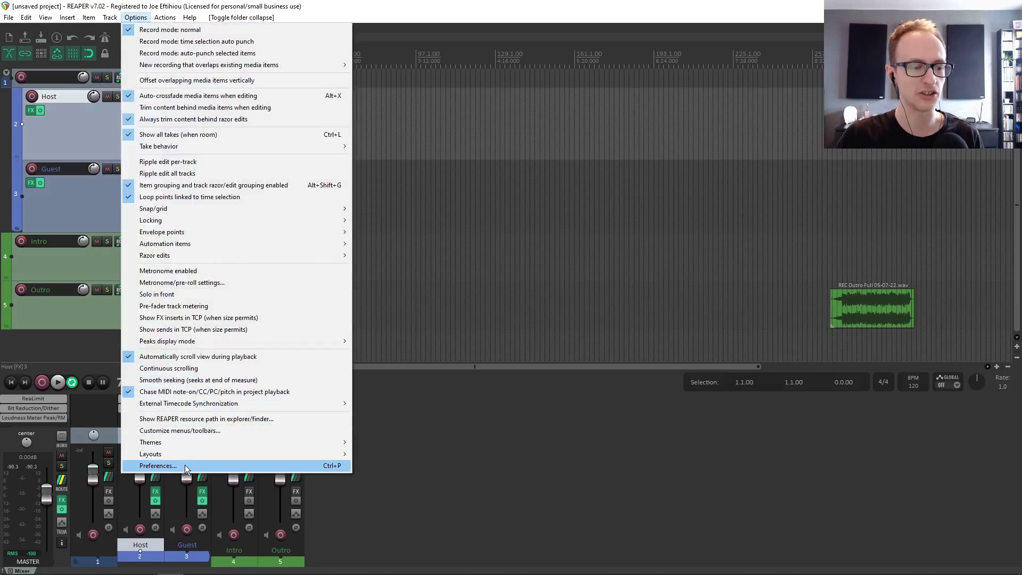
{"action": "left_click", "coordinate": [158, 466]}
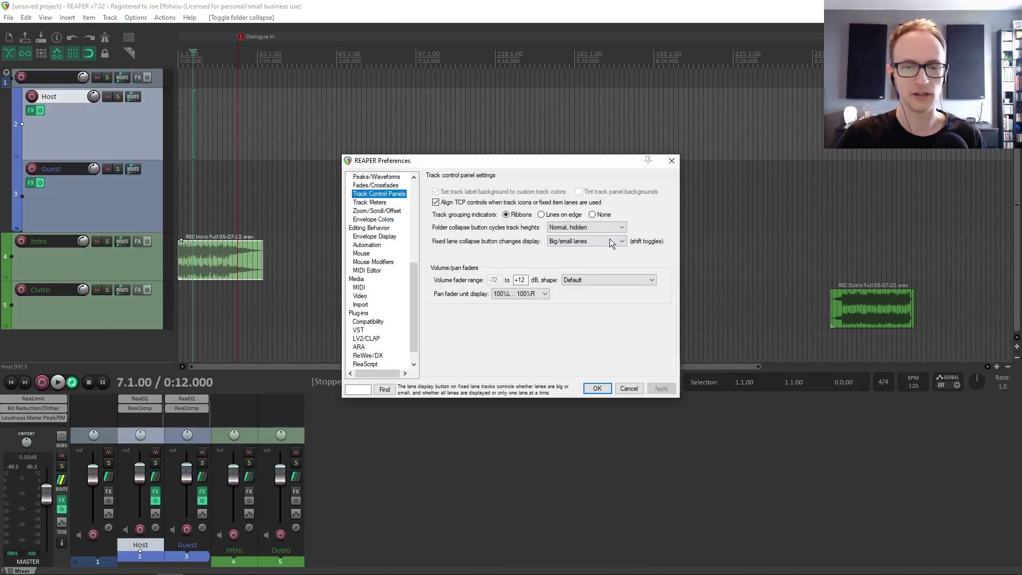
{"action": "left_click", "coordinate": [597, 230]}
{"action": "key", "text": "Escape"}
{"action": "key", "text": "Escape"}
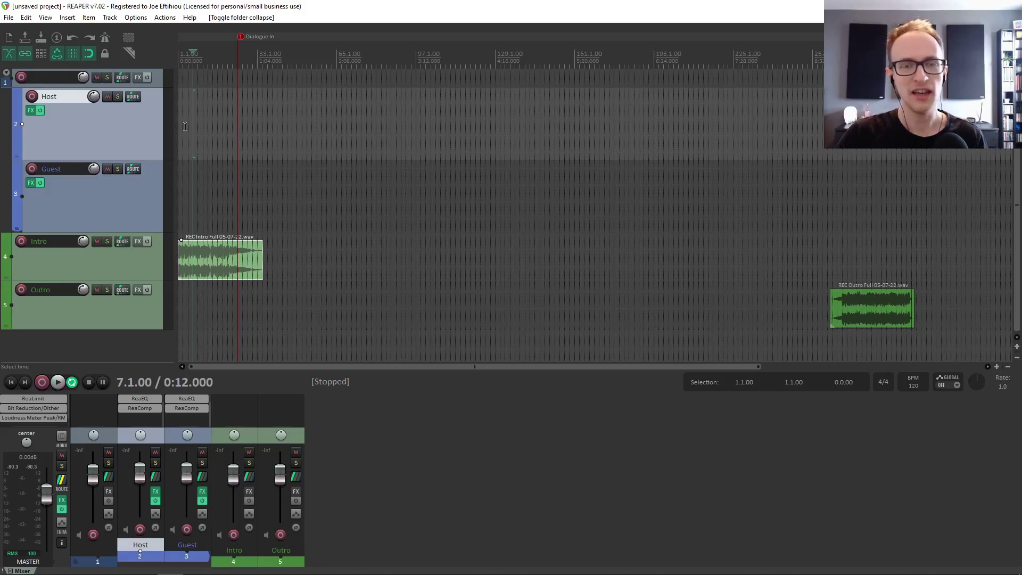
Insert visual spacers before and after the Intro track and resize the neighbouring tracks
{"action": "left_click", "coordinate": [138, 264]}
{"action": "right_click", "coordinate": [123, 264]}
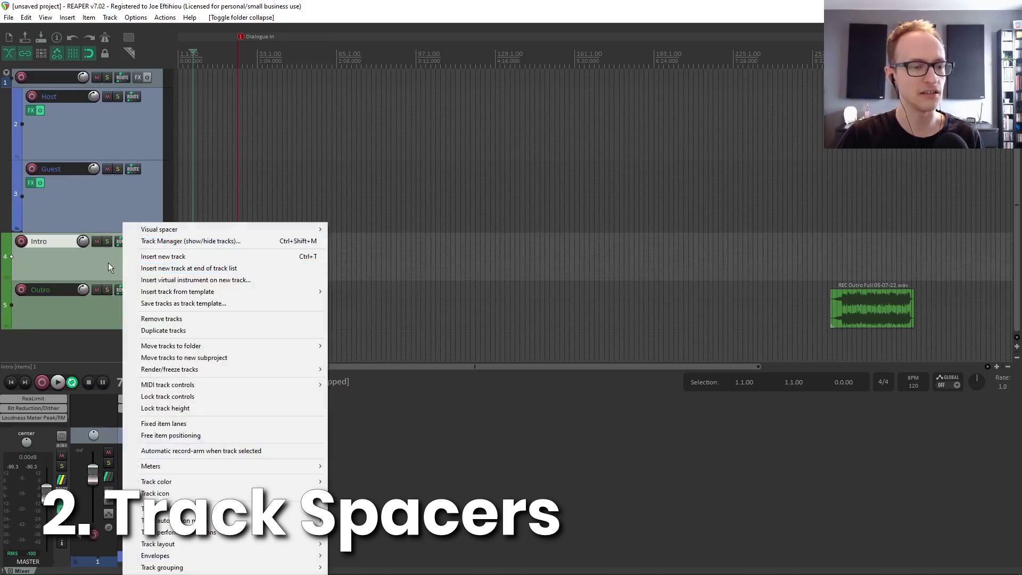
{"action": "mouse_move", "coordinate": [250, 233]}
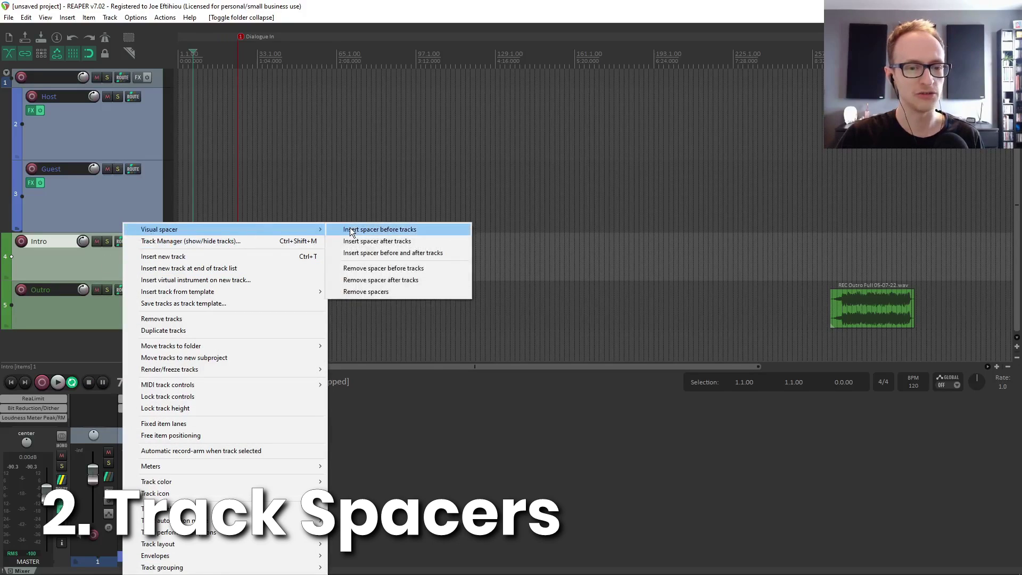
{"action": "left_click", "coordinate": [388, 253]}
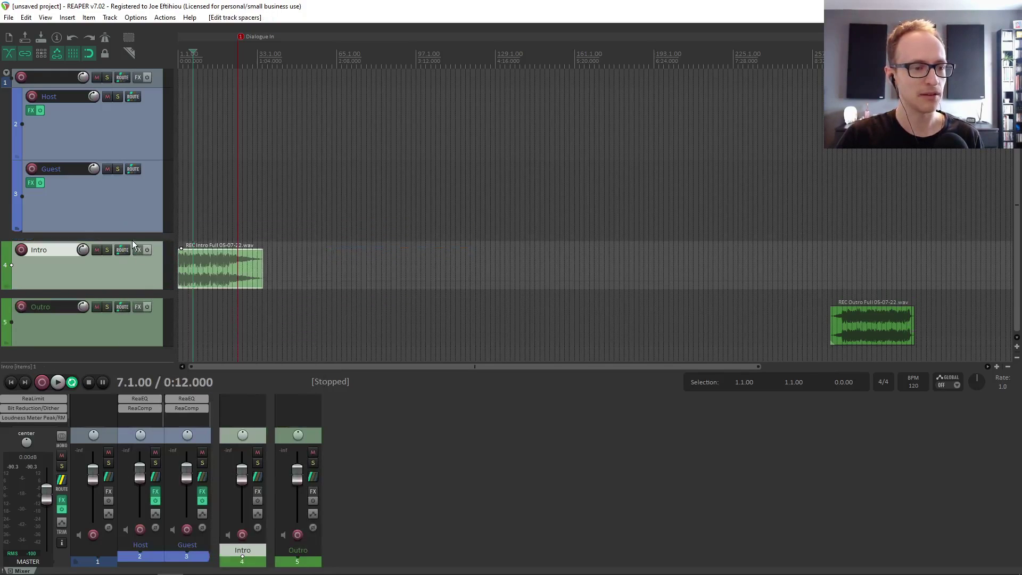
{"action": "left_click_drag", "start_coordinate": [133, 239], "coordinate": [121, 240]}
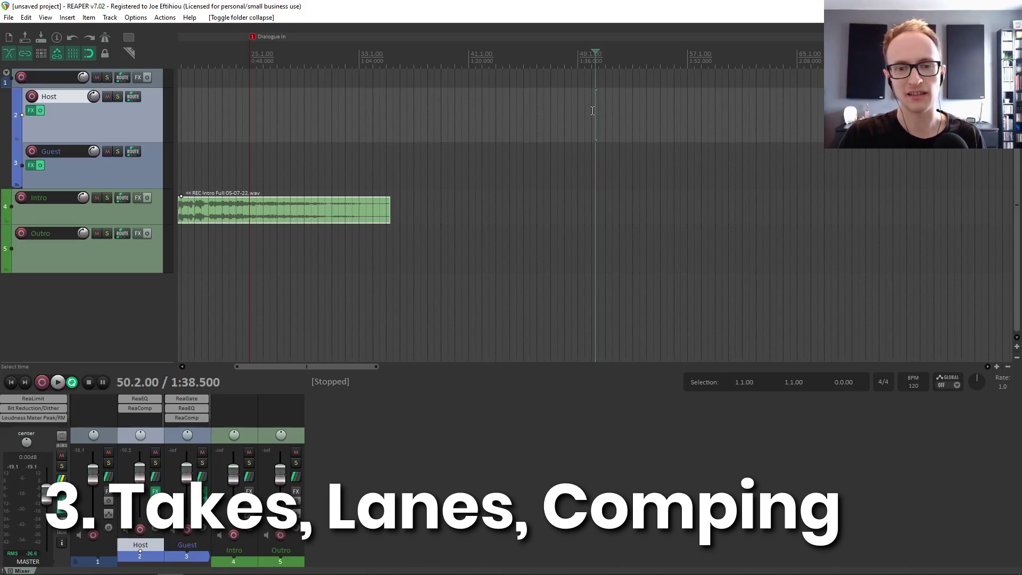
Remove the Guest, Intro and Outro tracks from the project
{"action": "left_click", "coordinate": [592, 110]}
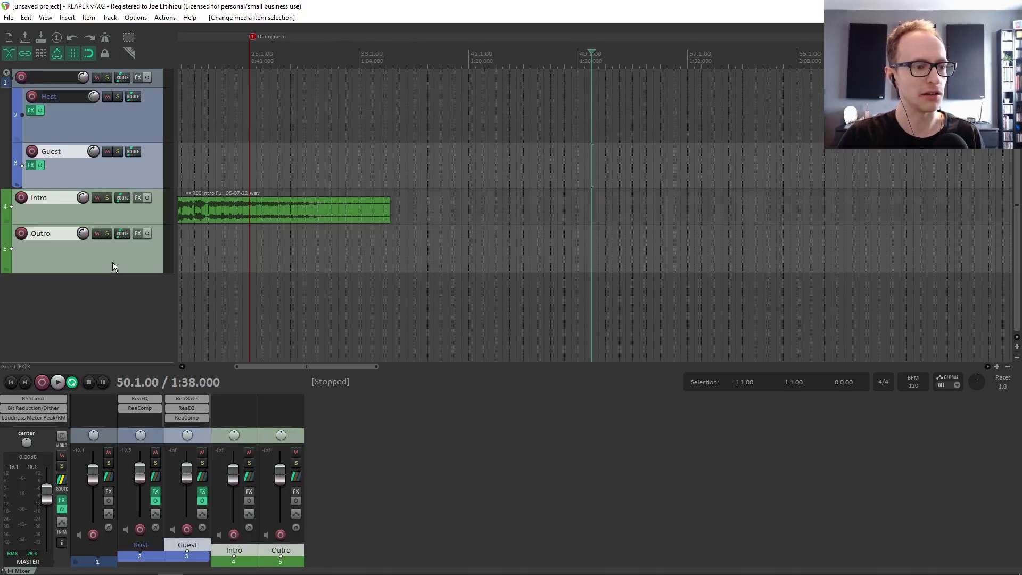
{"action": "right_click", "coordinate": [113, 261]}
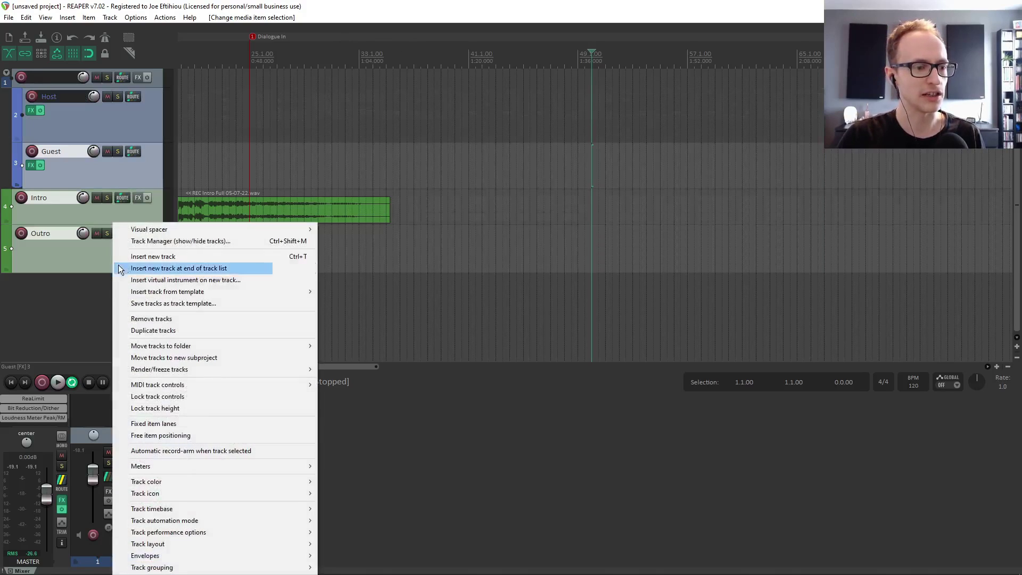
{"action": "left_click", "coordinate": [150, 319]}
Make the Host track much taller and select it
{"action": "left_click_drag", "start_coordinate": [98, 142], "coordinate": [117, 332]}
{"action": "left_click", "coordinate": [118, 303]}
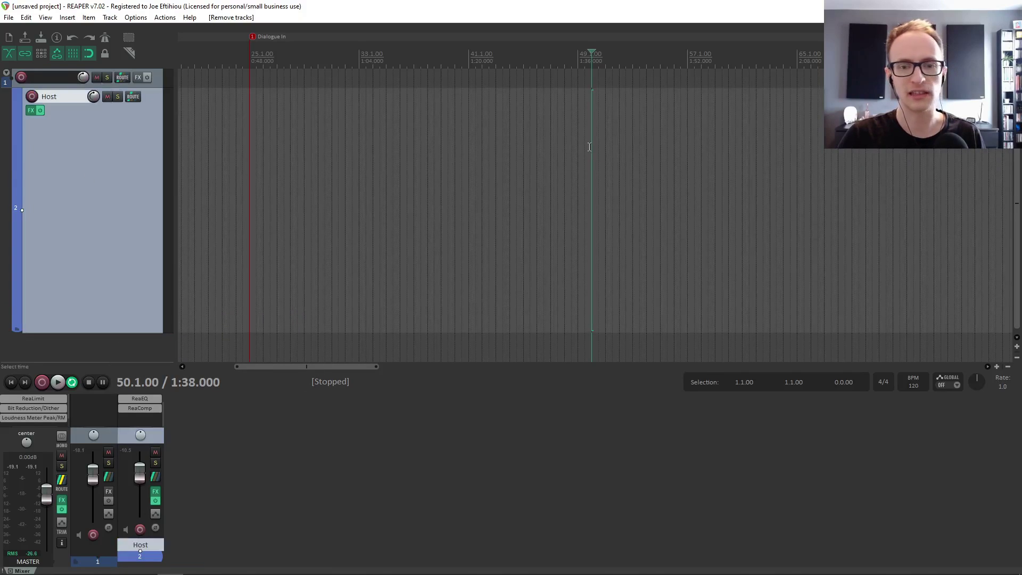
{"action": "scroll", "coordinate": [593, 134], "scroll_direction": "up", "scroll_amount": 3}
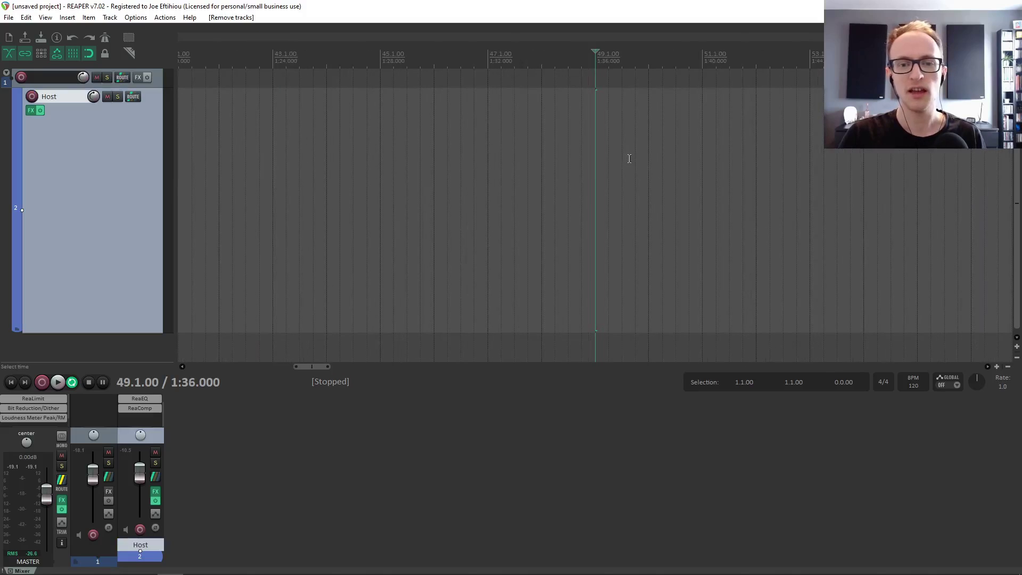
Record-arm and mute the Host track, and set the edit cursor to 47.1.00
{"action": "left_click", "coordinate": [33, 97]}
{"action": "key", "text": "F5"}
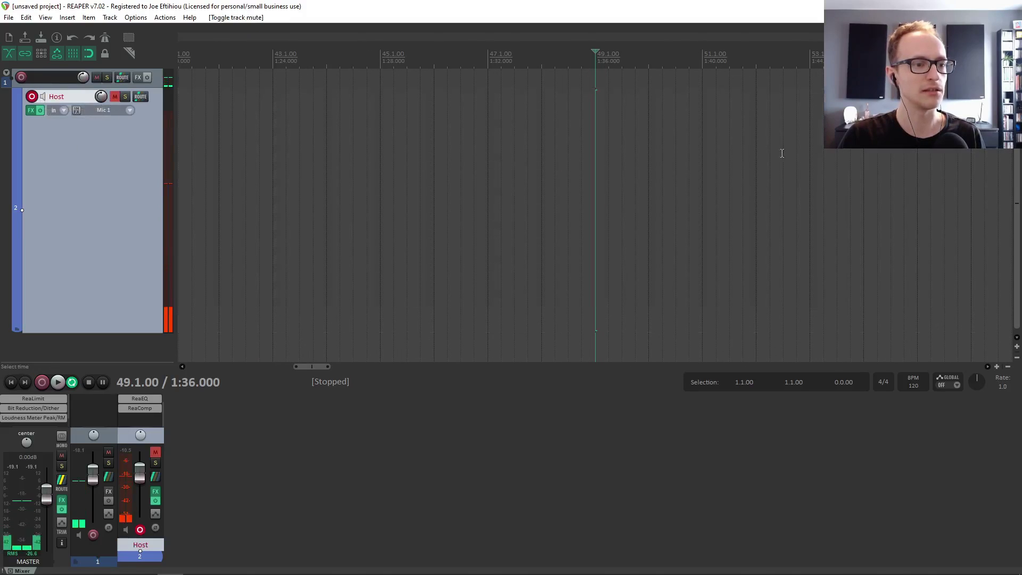
{"action": "left_click", "coordinate": [514, 137]}
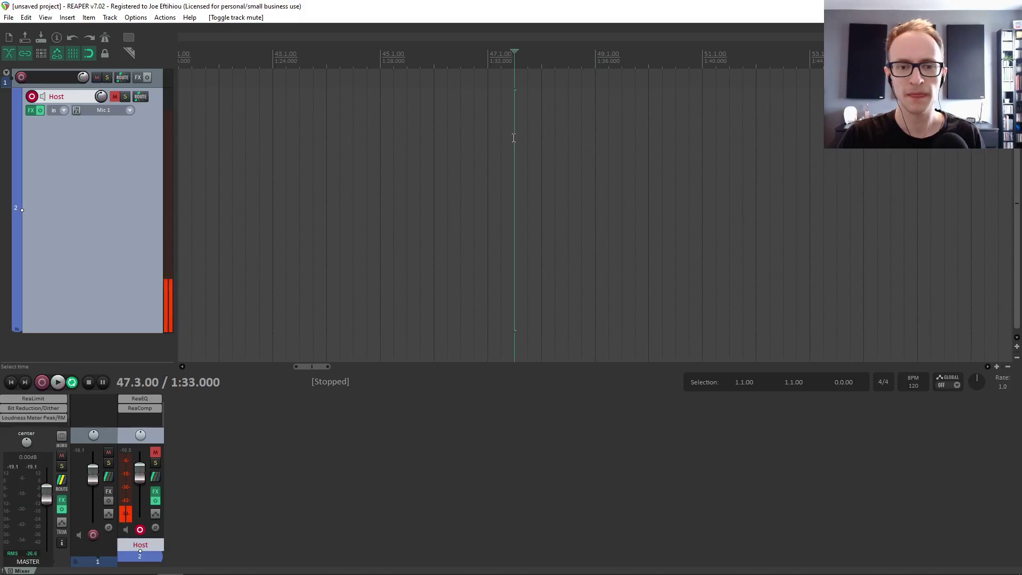
{"action": "left_click", "coordinate": [500, 165]}
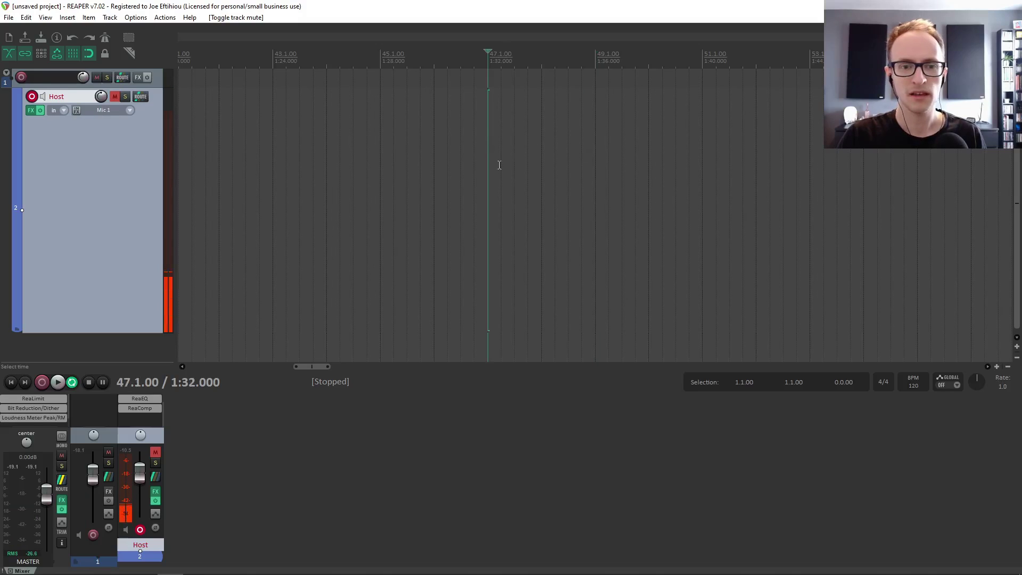
Record a short spoken take on Host and trim its end to about bar 48.3
{"action": "left_click", "coordinate": [42, 383]}
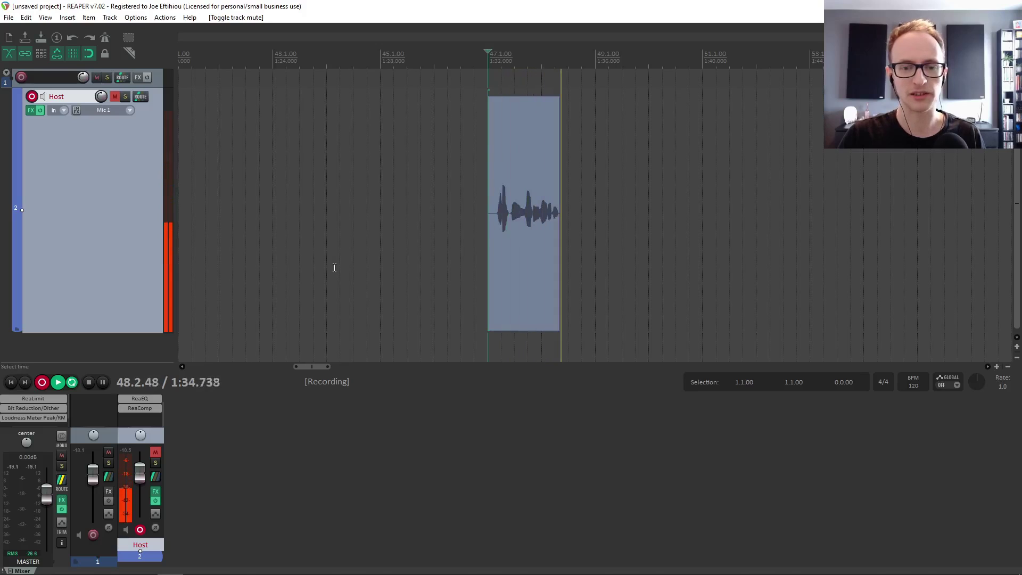
{"action": "key", "text": "space"}
{"action": "scroll", "coordinate": [596, 203], "scroll_direction": "up", "scroll_amount": 2}
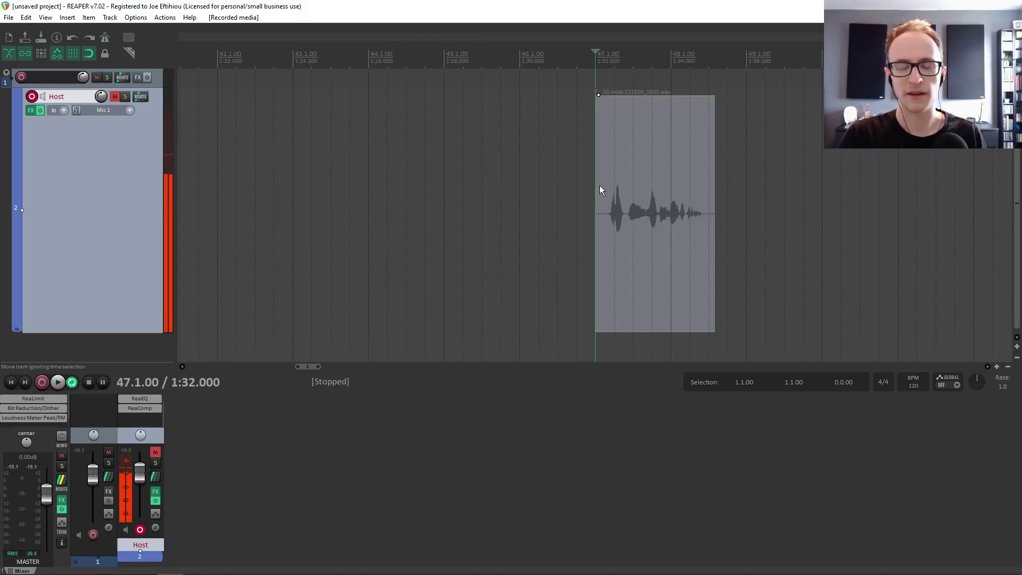
{"action": "scroll", "coordinate": [600, 186], "scroll_direction": "down", "scroll_amount": 1}
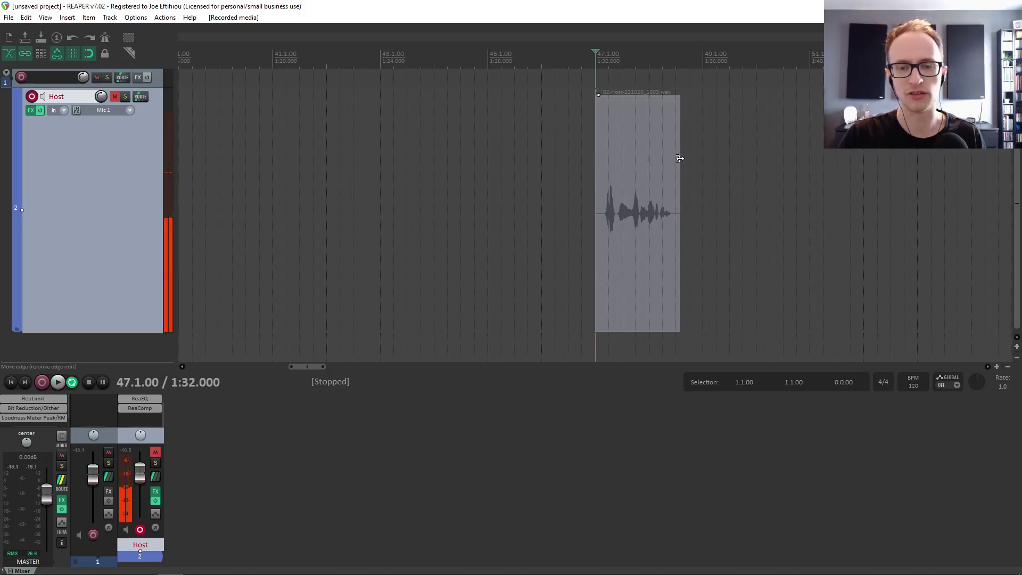
{"action": "scroll", "coordinate": [692, 194], "scroll_direction": "up", "scroll_amount": 2}
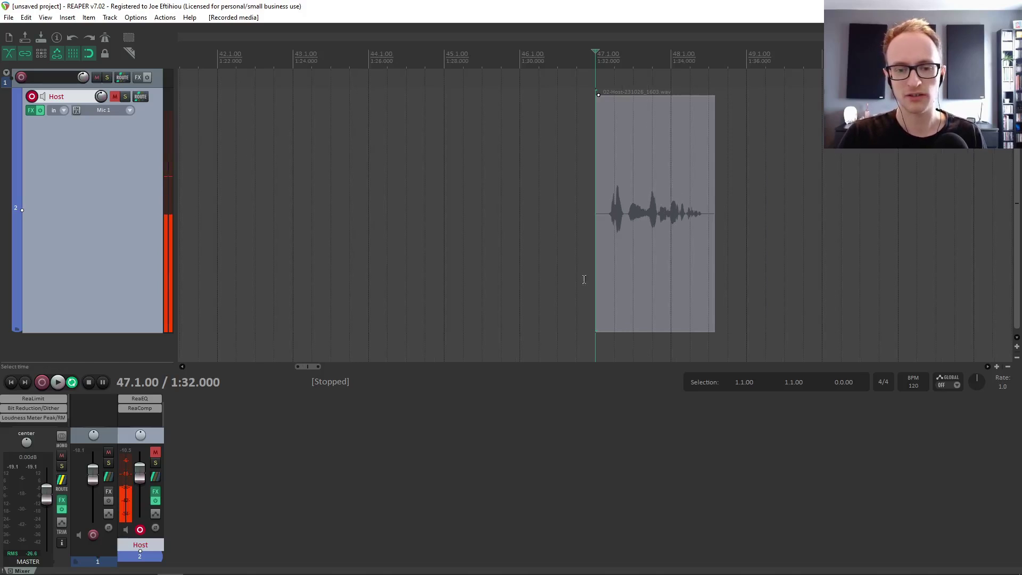
{"action": "scroll", "coordinate": [314, 368], "scroll_direction": "down", "scroll_amount": 1}
{"action": "left_click_drag", "start_coordinate": [313, 368], "coordinate": [318, 366]}
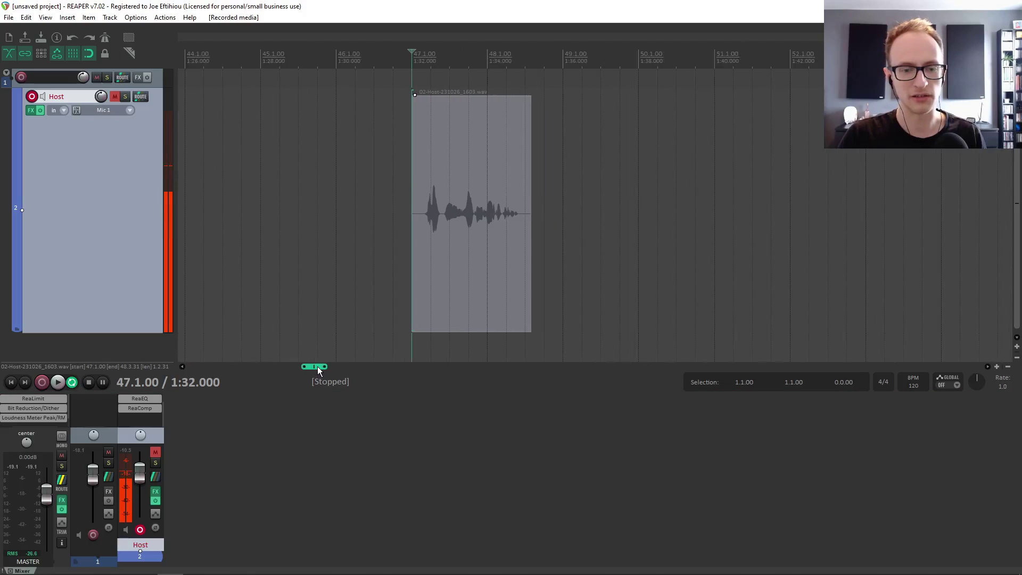
Enable free item positioning on Host and keep the take at the track's top
{"action": "right_click", "coordinate": [116, 202]}
{"action": "left_click", "coordinate": [97, 183]}
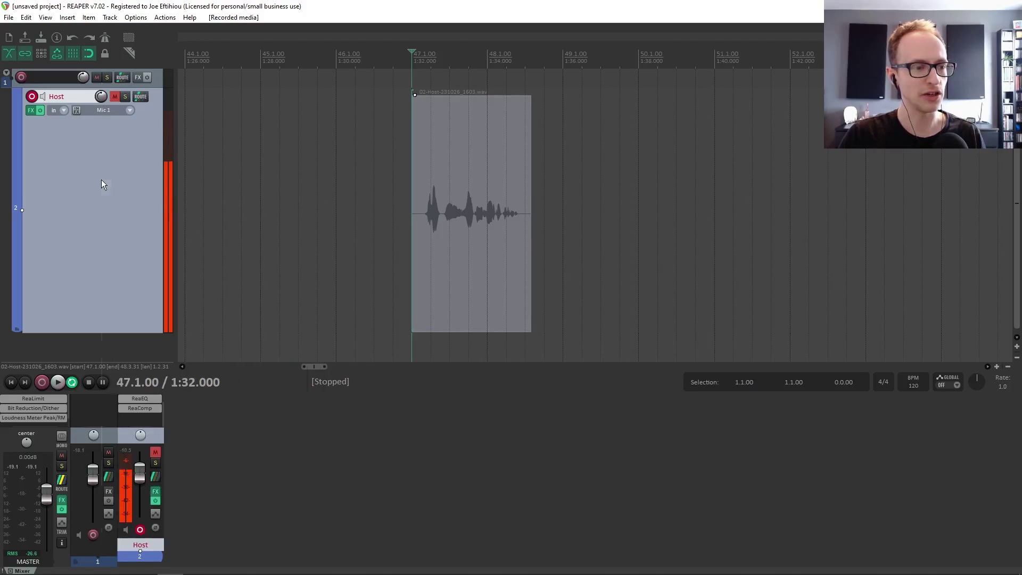
{"action": "right_click", "coordinate": [101, 179]}
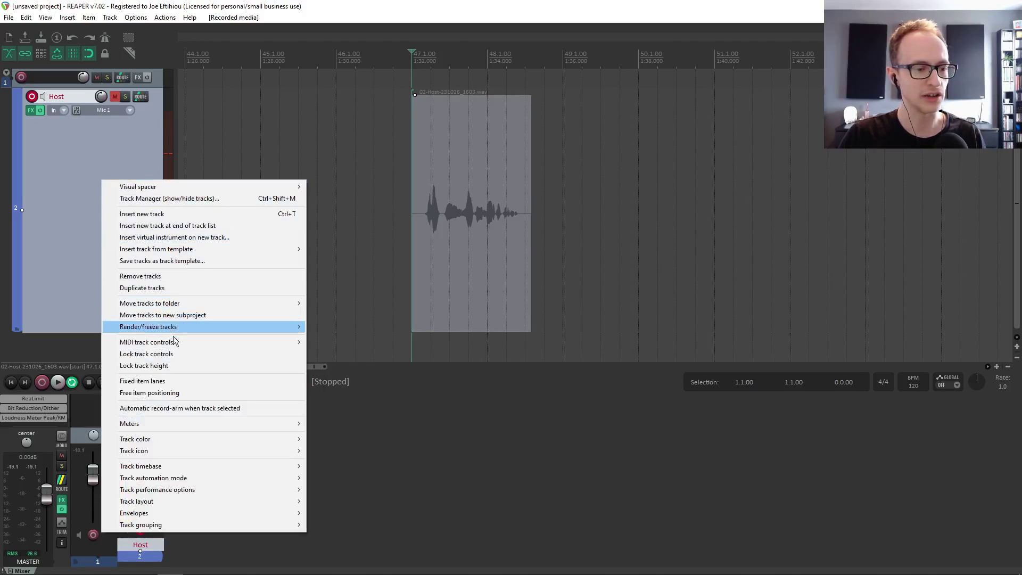
{"action": "left_click", "coordinate": [164, 393]}
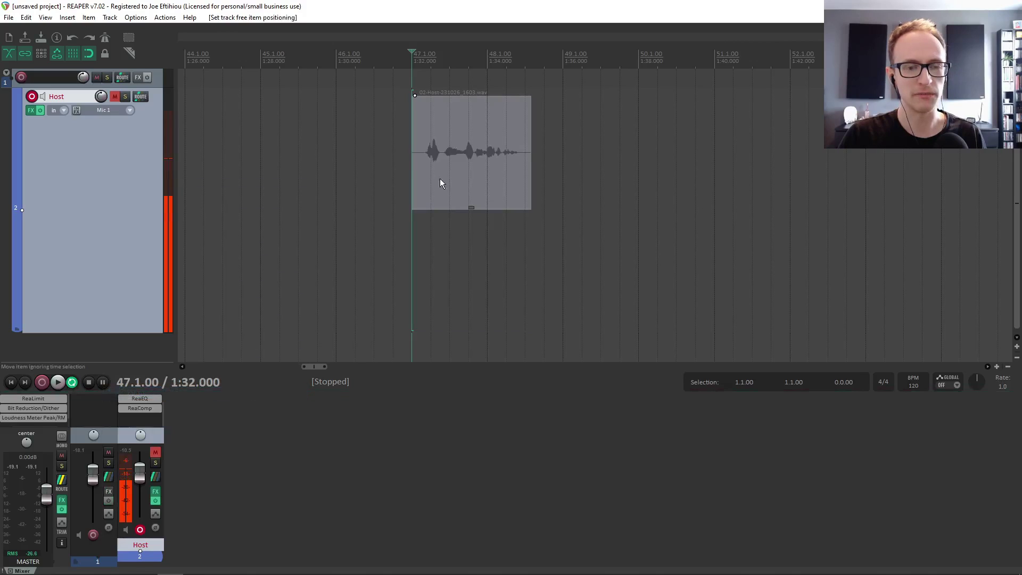
{"action": "left_click_drag", "start_coordinate": [439, 178], "coordinate": [462, 171]}
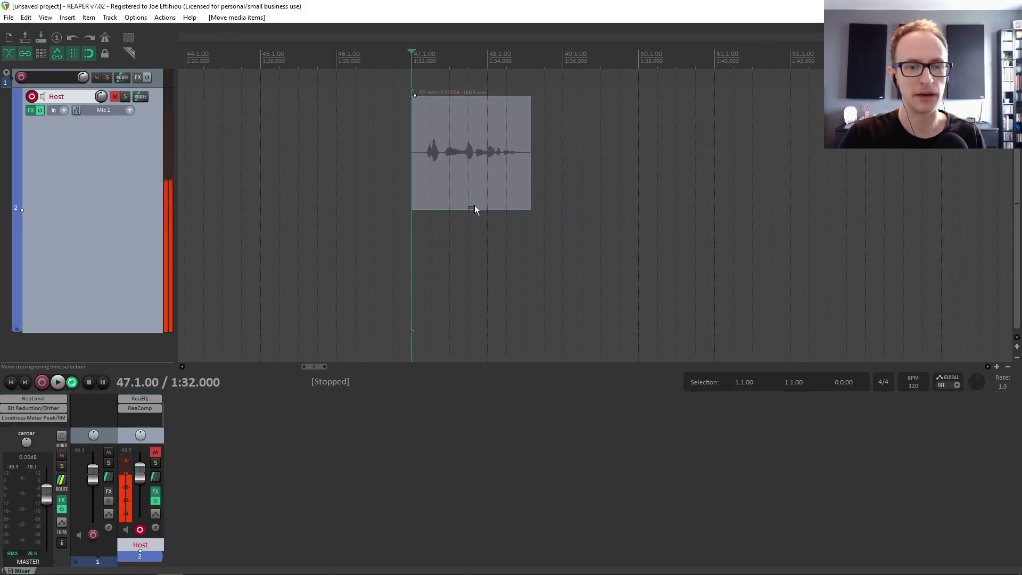
{"action": "left_click_drag", "start_coordinate": [472, 224], "coordinate": [472, 180]}
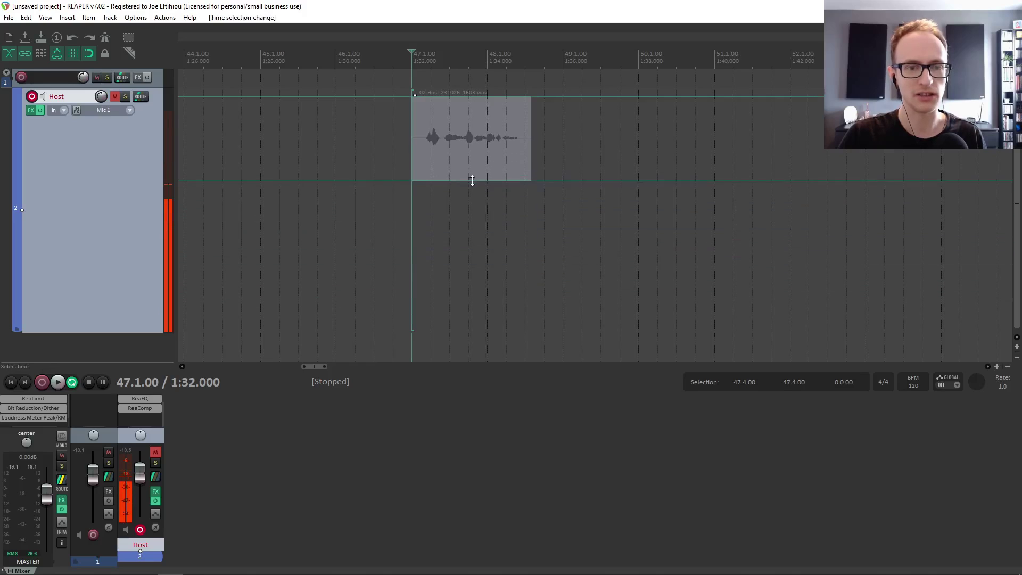
Switch Host to fixed item lanes and move the first take into a new lane
{"action": "right_click", "coordinate": [98, 182]}
{"action": "left_click", "coordinate": [147, 382]}
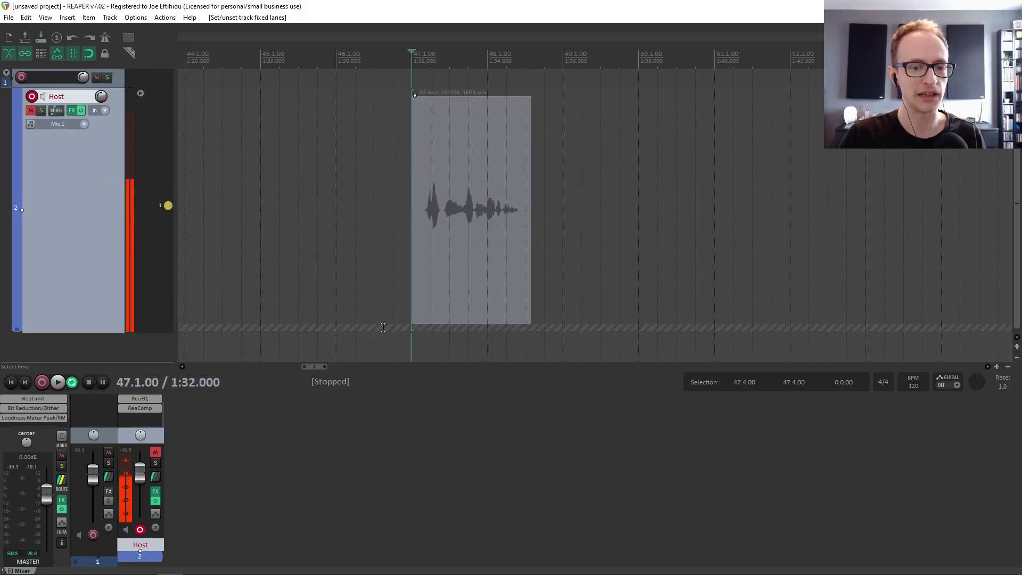
{"action": "left_click", "coordinate": [421, 332]}
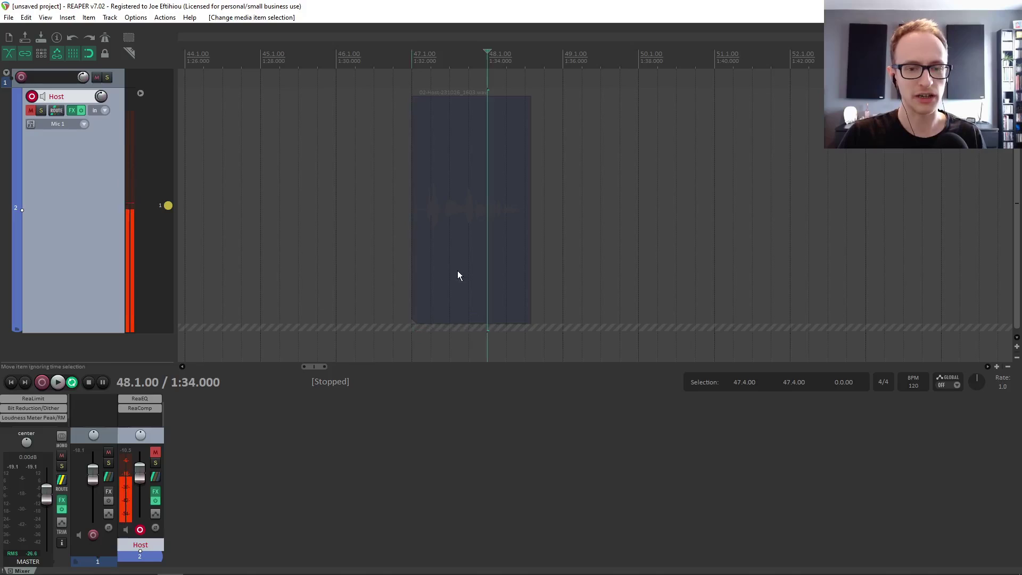
{"action": "left_click", "coordinate": [446, 237]}
{"action": "left_click_drag", "start_coordinate": [446, 237], "coordinate": [455, 329]}
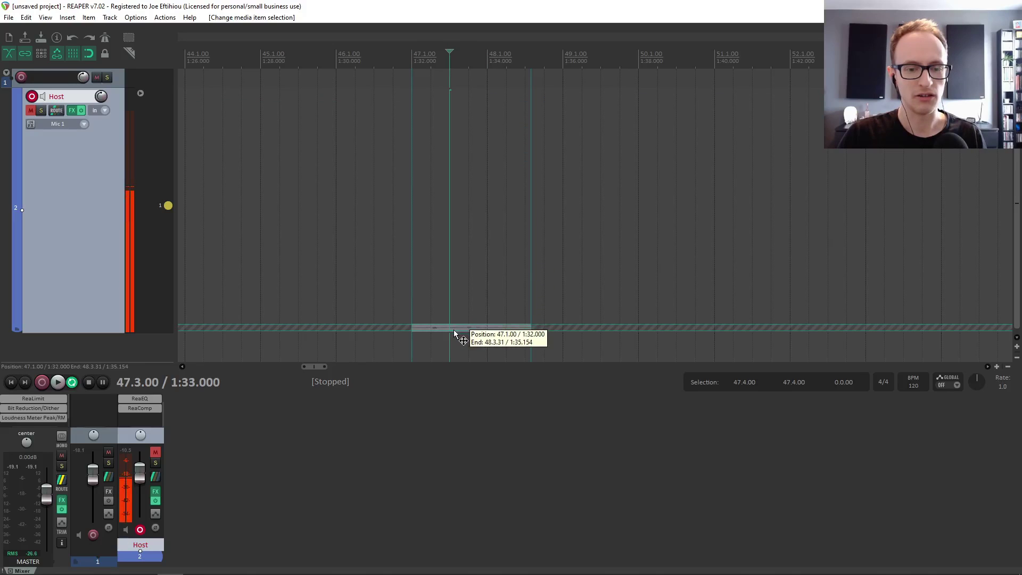
{"action": "left_click_drag", "start_coordinate": [454, 330], "coordinate": [453, 330]}
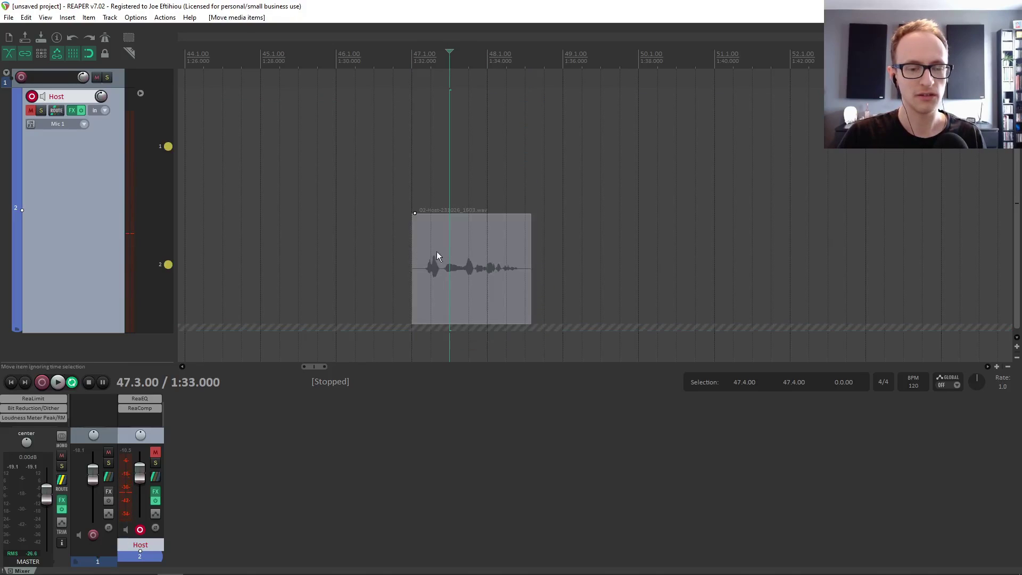
Record a second and third take from 47.1.00, then select lane 2's take
{"action": "left_click", "coordinate": [413, 124]}
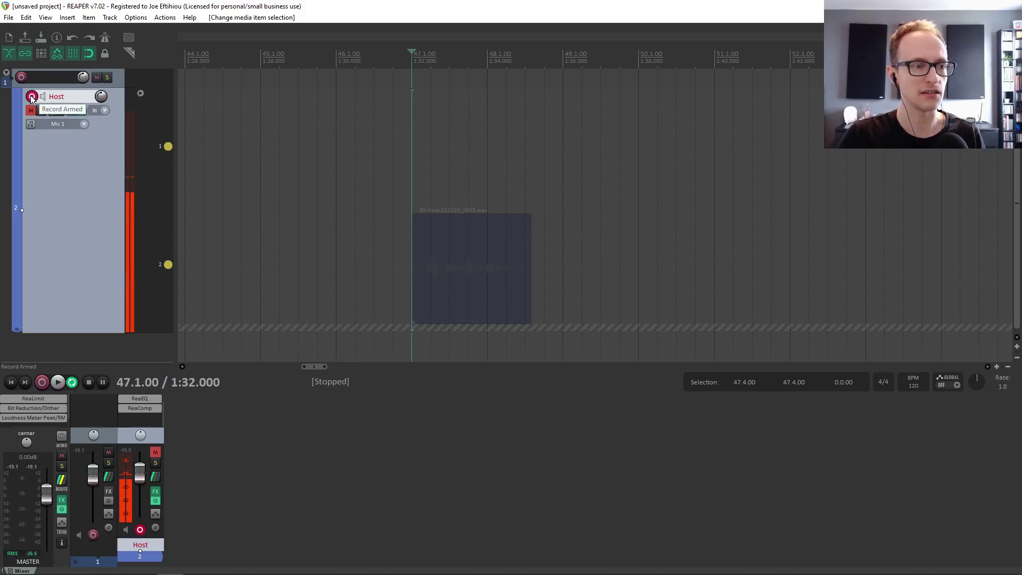
{"action": "left_click", "coordinate": [42, 382]}
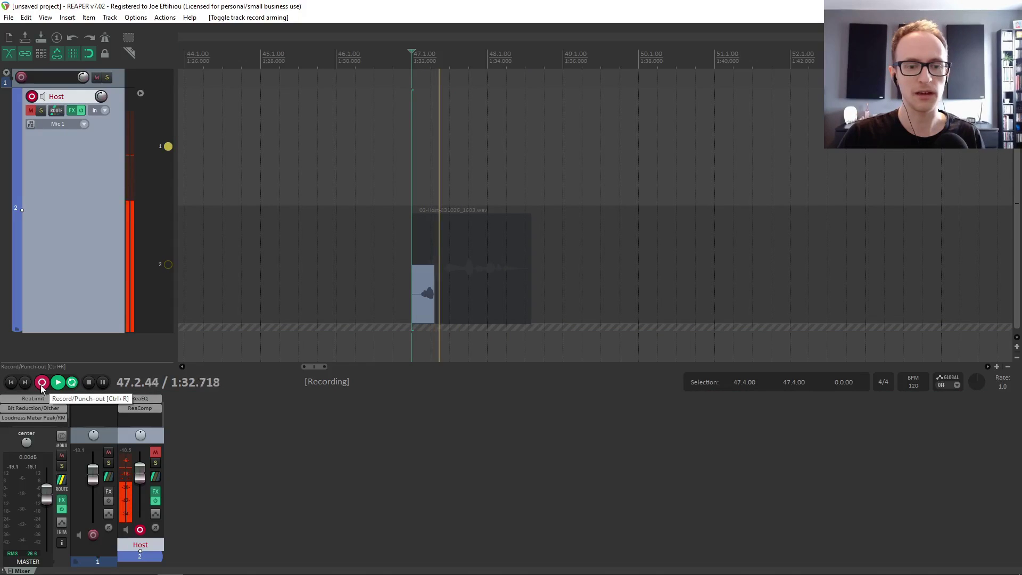
{"action": "key", "text": "space"}
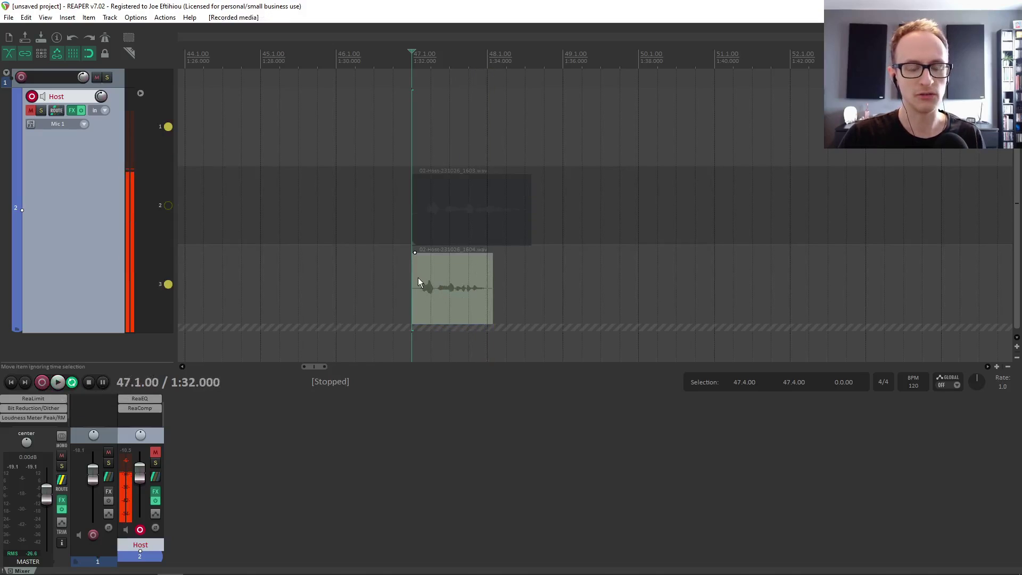
{"action": "left_click", "coordinate": [44, 381]}
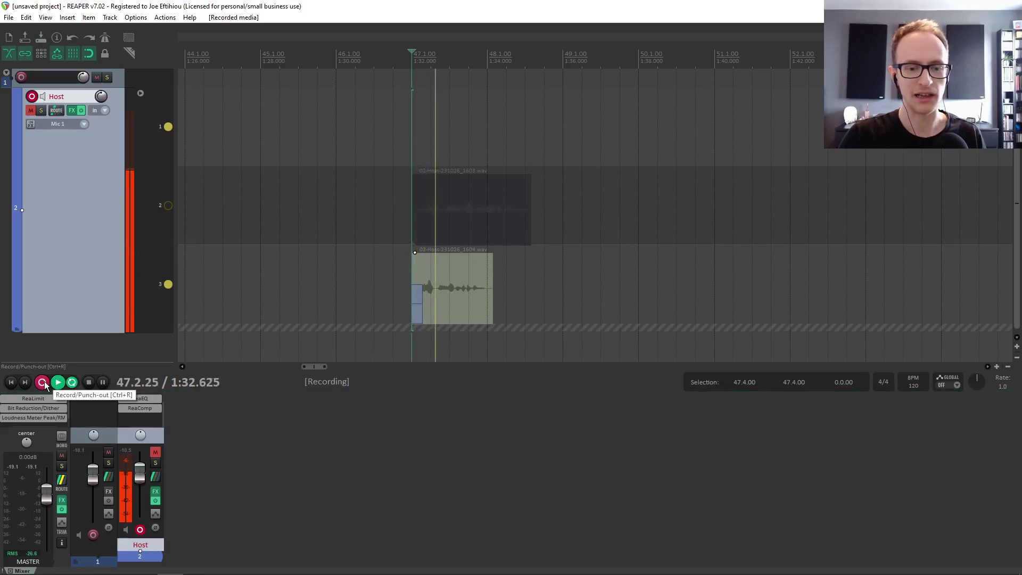
{"action": "left_click", "coordinate": [44, 381]}
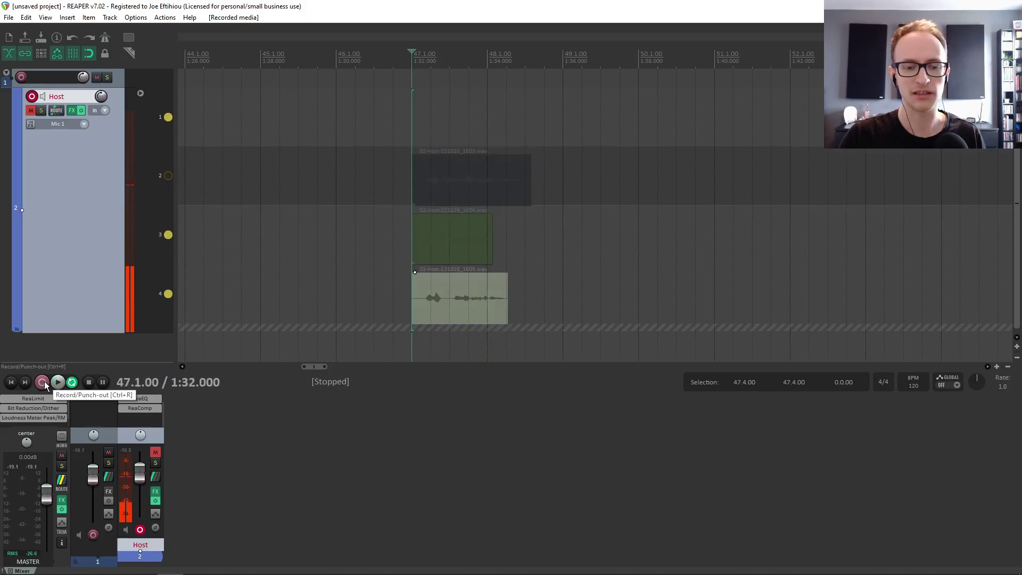
{"action": "left_click", "coordinate": [461, 193]}
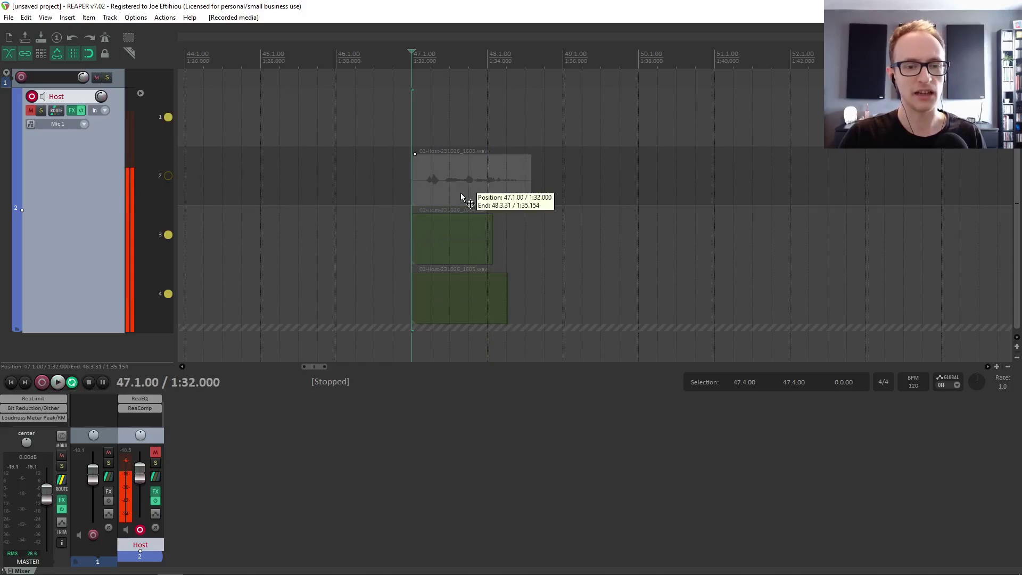
Play lane 2's take alone from 47.1.00 with the Host track unmuted
{"action": "left_click", "coordinate": [168, 175]}
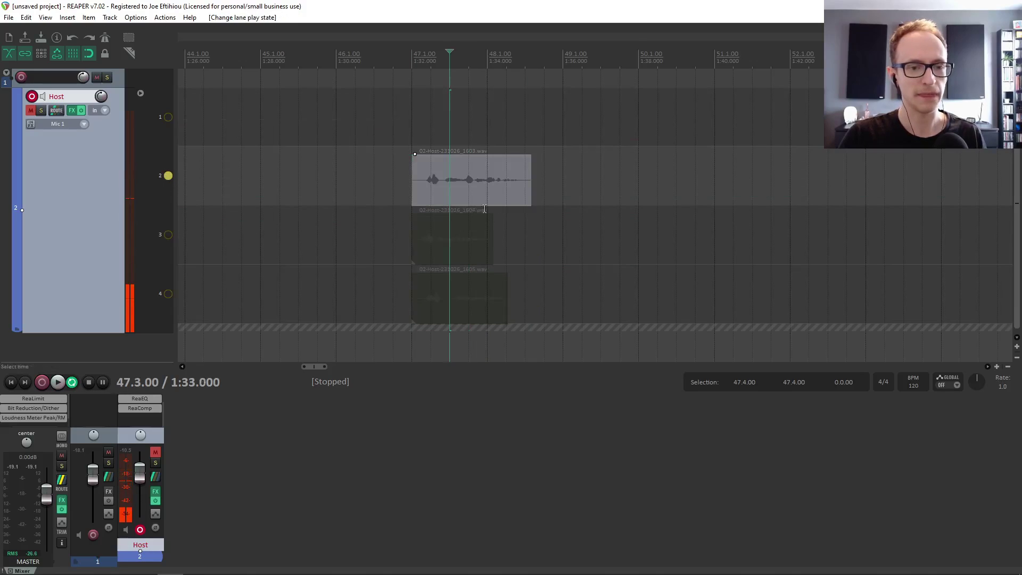
{"action": "left_click", "coordinate": [414, 173]}
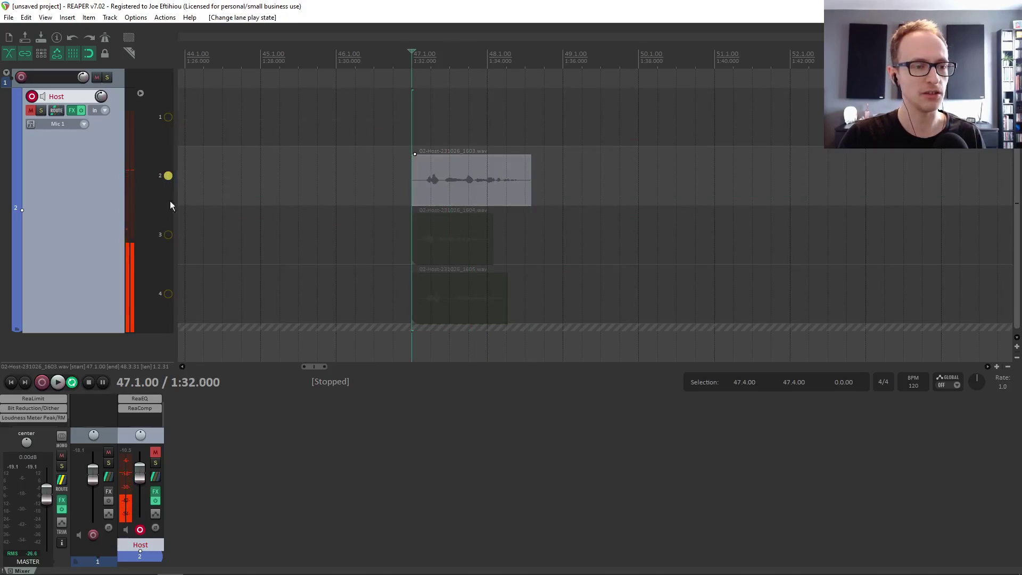
{"action": "key", "text": "space"}
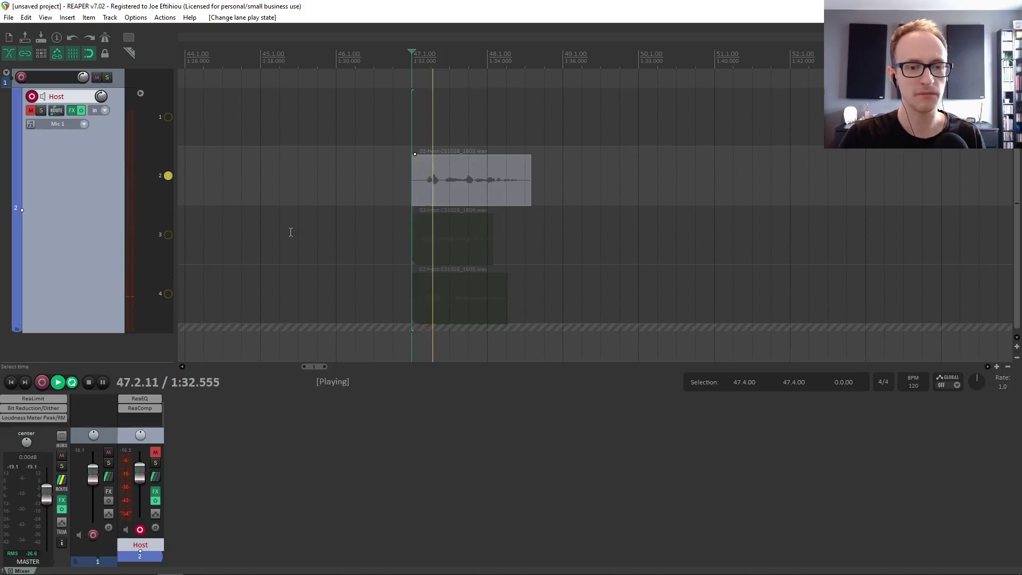
{"action": "key", "text": "space"}
{"action": "left_click", "coordinate": [30, 111]}
{"action": "key", "text": "space"}
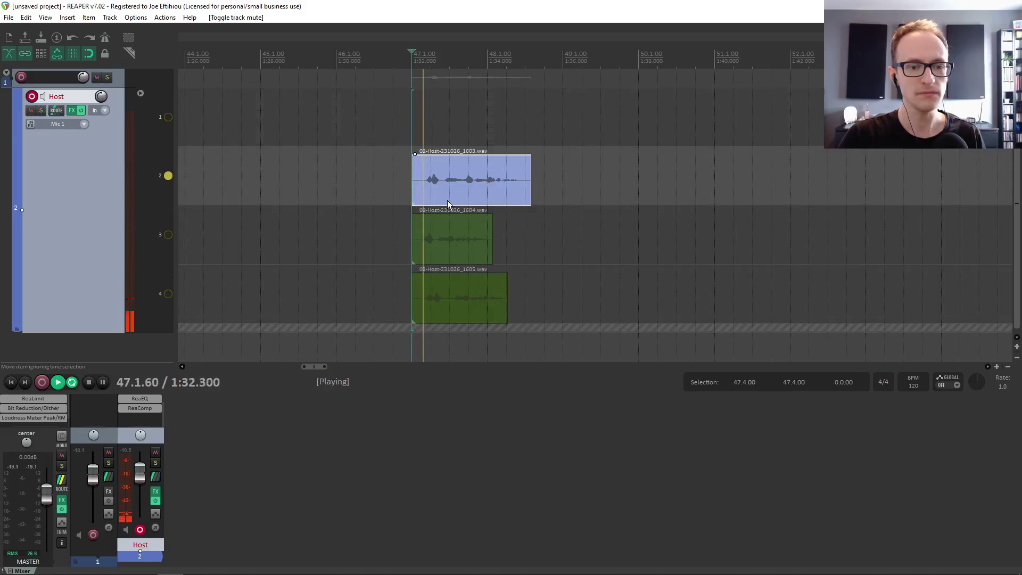
{"action": "key", "text": "space"}
Audition the lane 3 take, then the lane 4 take, each playing alone
{"action": "left_click", "coordinate": [414, 232]}
{"action": "left_click", "coordinate": [167, 233]}
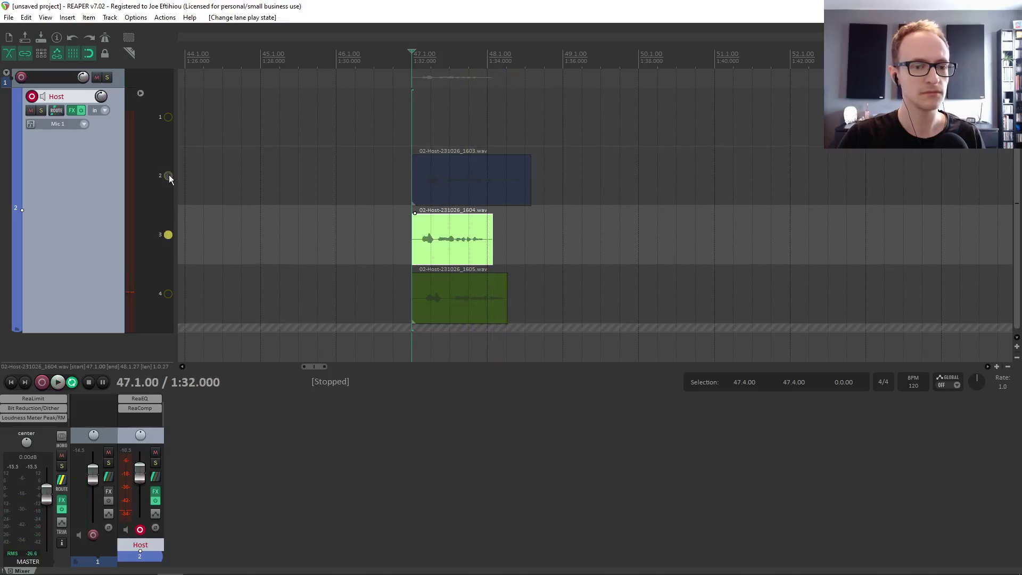
{"action": "key", "text": "space"}
{"action": "key", "text": "space"}
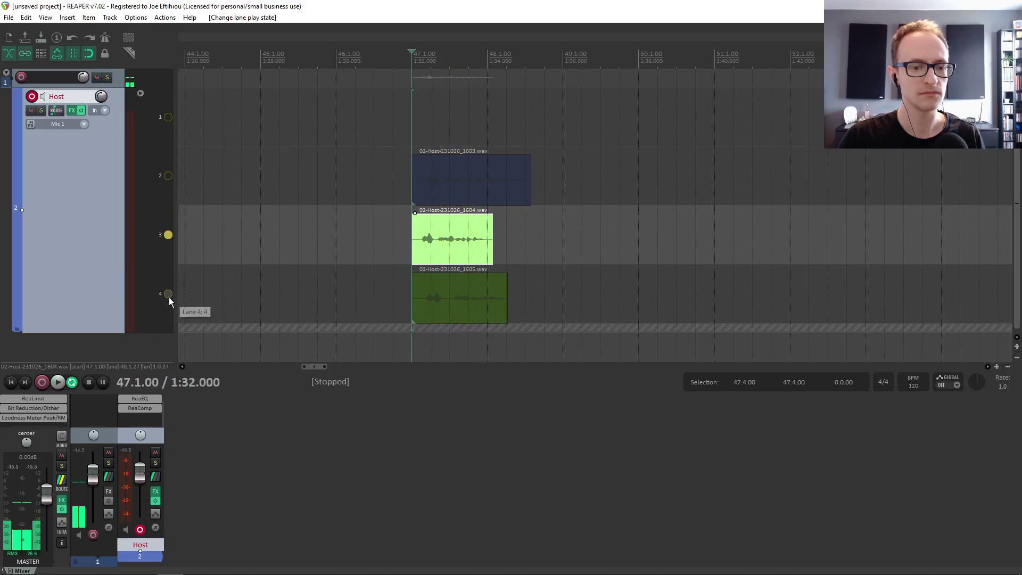
{"action": "left_click", "coordinate": [168, 293]}
{"action": "key", "text": "space"}
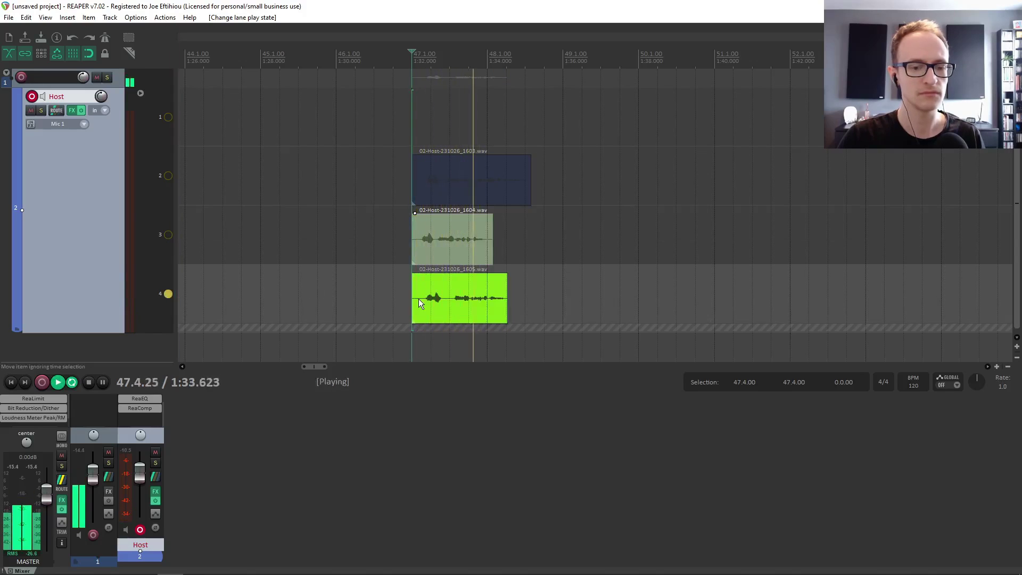
{"action": "key", "text": "space"}
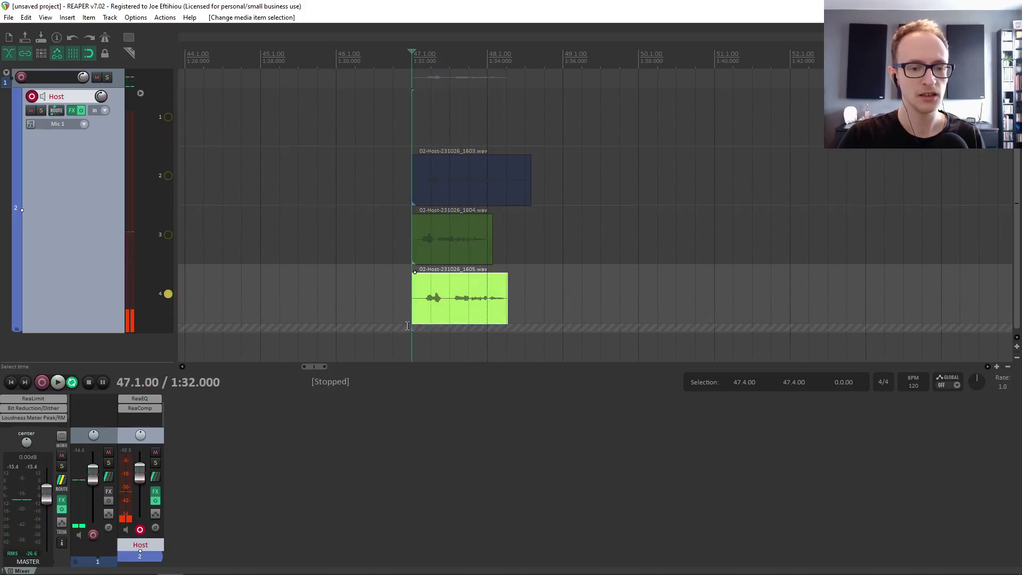
Mute Host and record a new take that lands in lane 5
{"action": "left_click", "coordinate": [29, 107]}
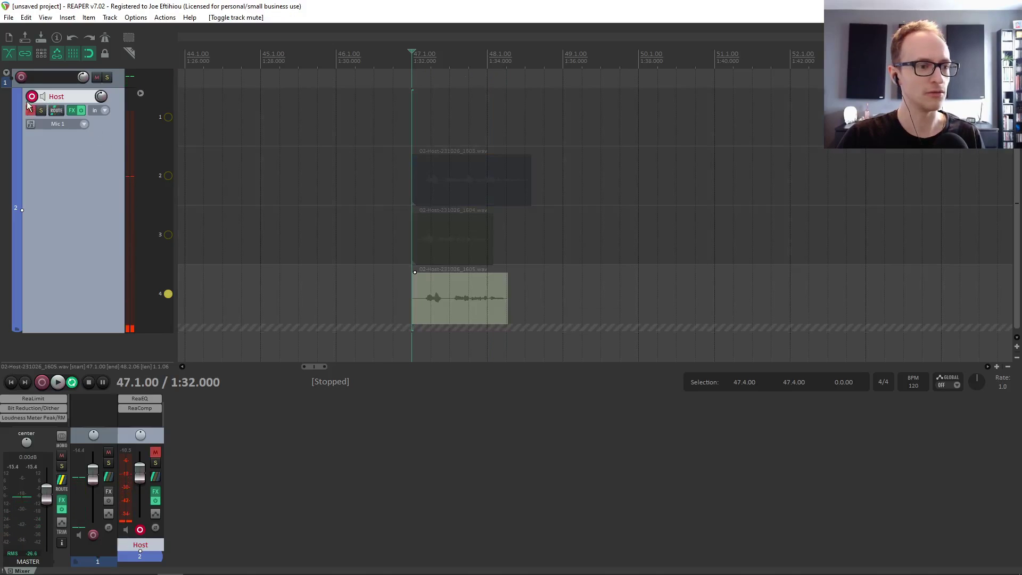
{"action": "left_click", "coordinate": [42, 382]}
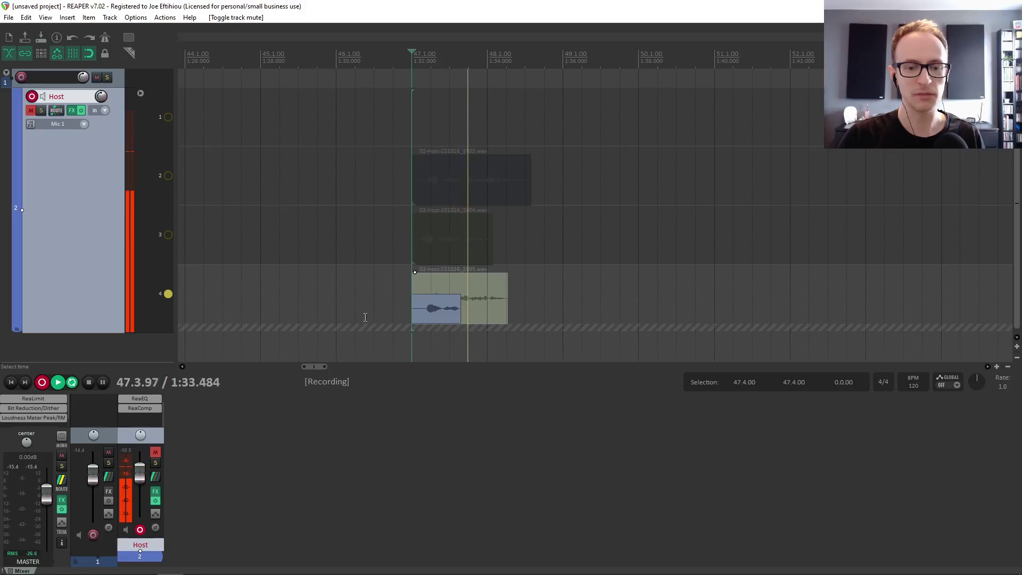
{"action": "key", "text": "space"}
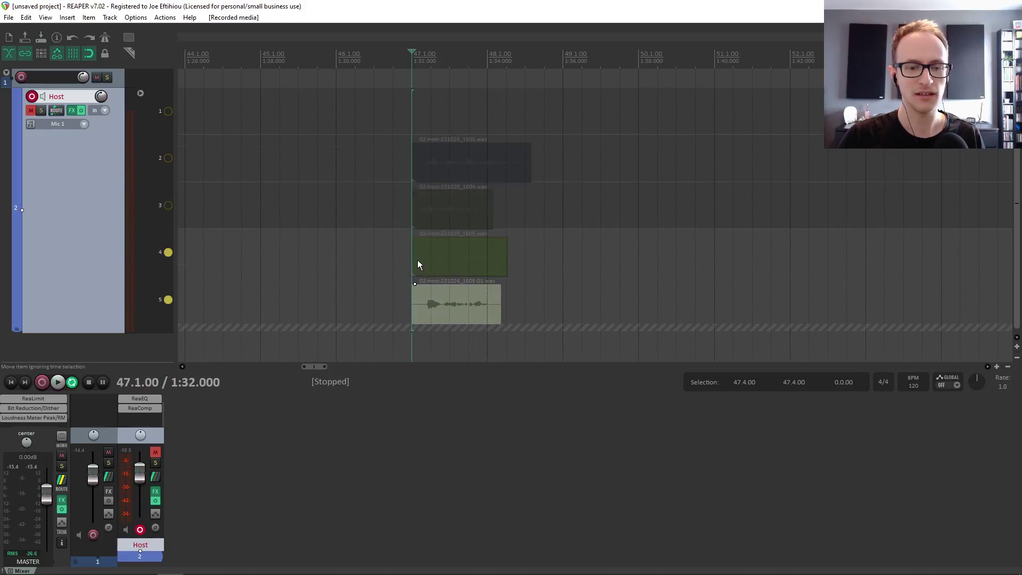
Turn on playback for lanes 2 through 5 and play all takes together unmuted
{"action": "left_click", "coordinate": [417, 264]}
{"action": "left_click", "coordinate": [168, 205]}
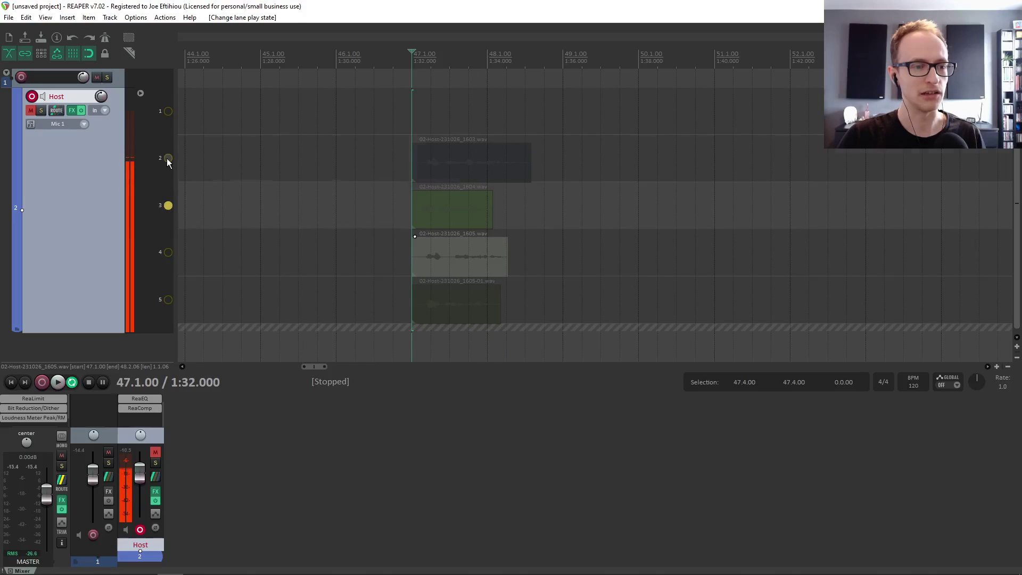
{"action": "left_click", "coordinate": [168, 157]}
{"action": "left_click", "coordinate": [168, 205], "text": "ctrl"}
{"action": "left_click", "coordinate": [168, 252], "text": "ctrl"}
{"action": "left_click", "coordinate": [168, 299], "text": "ctrl"}
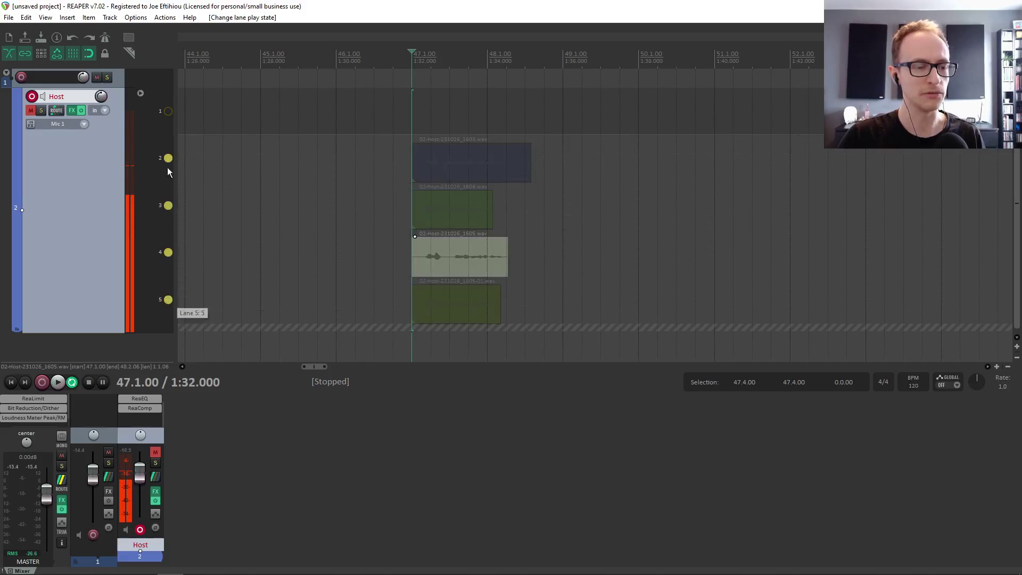
{"action": "key", "text": "space"}
{"action": "key", "text": "space"}
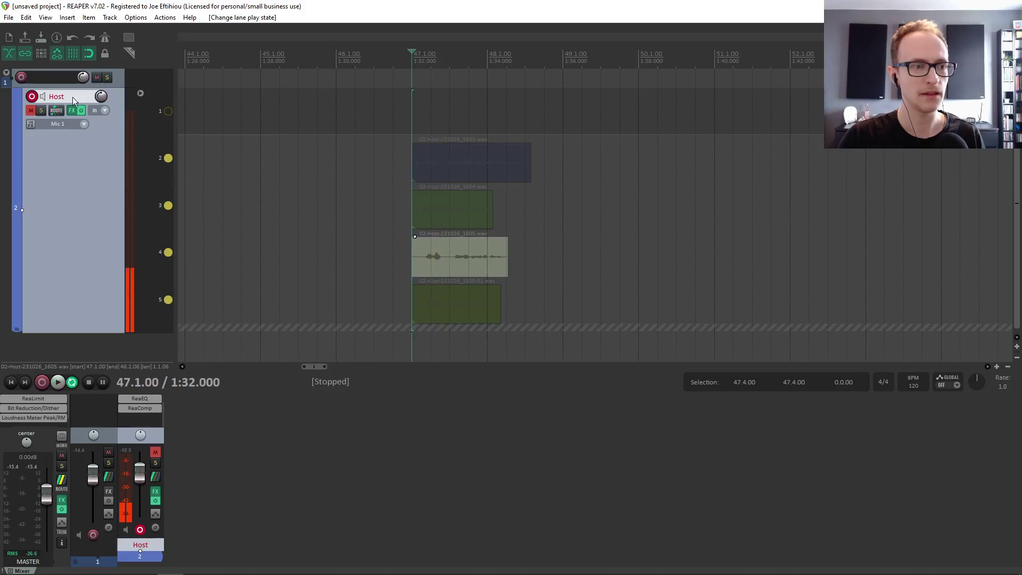
{"action": "left_click", "coordinate": [30, 110]}
{"action": "key", "text": "space"}
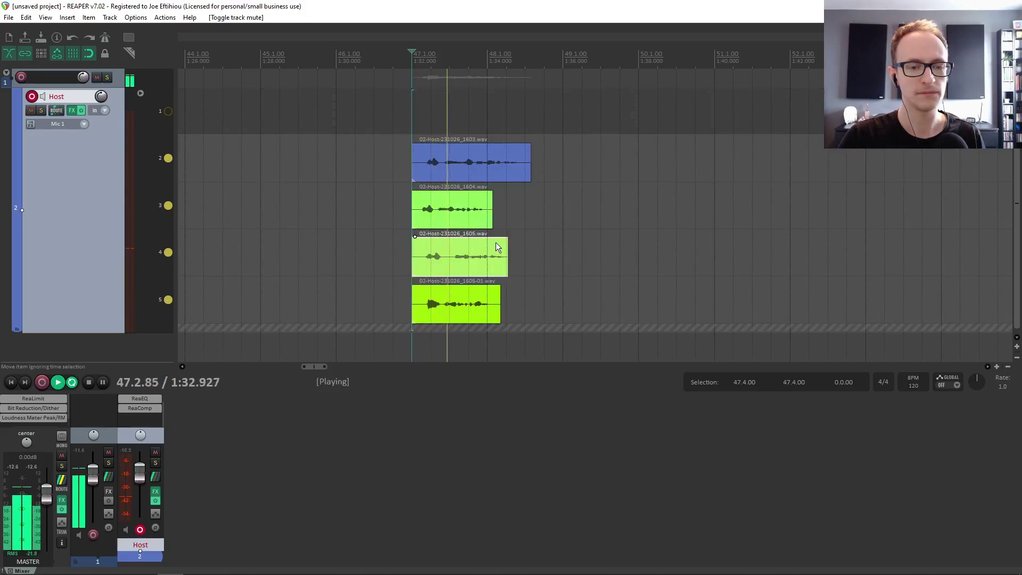
{"action": "key", "text": "space"}
Make lane 2 the only playing lane, mute Host, and select its 1603 take
{"action": "left_click", "coordinate": [168, 157]}
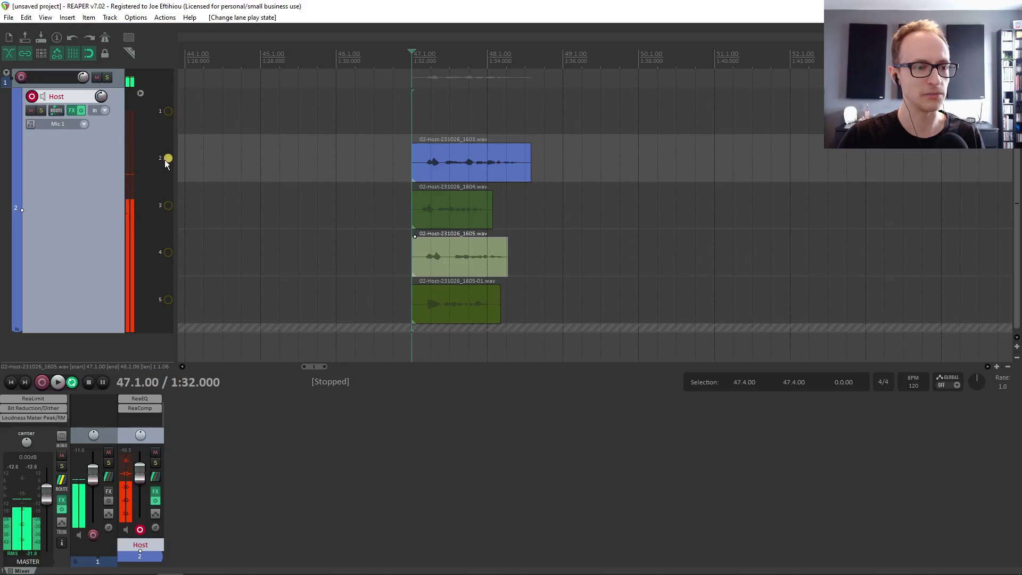
{"action": "key", "text": "F5"}
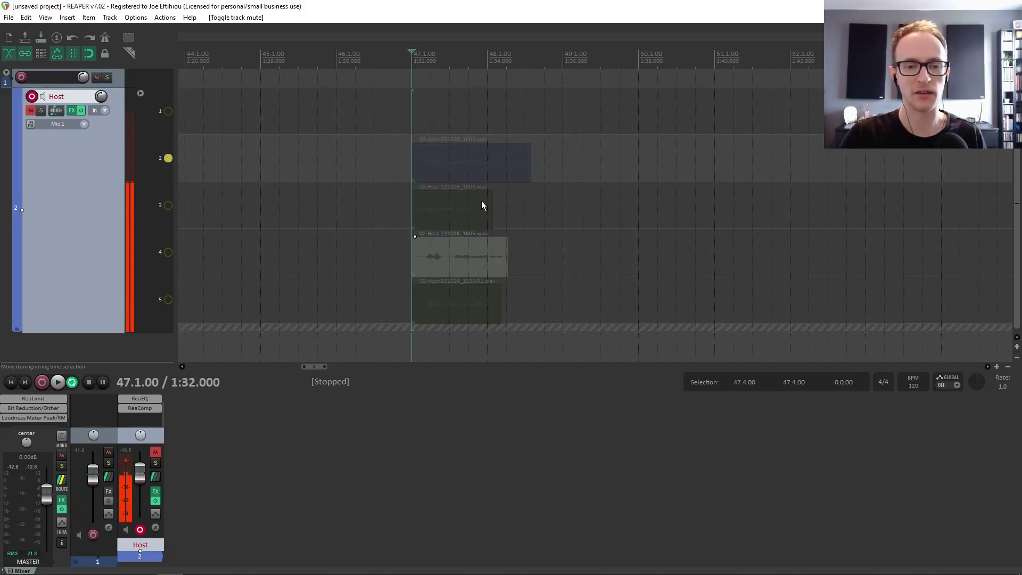
{"action": "left_click", "coordinate": [458, 174]}
{"action": "left_click", "coordinate": [414, 163]}
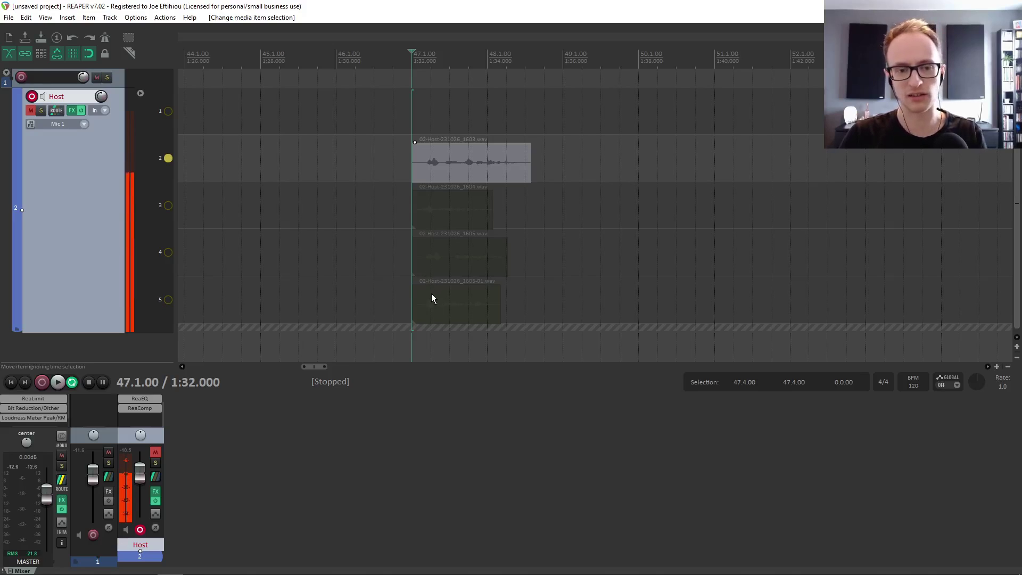
{"action": "left_click", "coordinate": [430, 320]}
{"action": "left_click", "coordinate": [418, 301]}
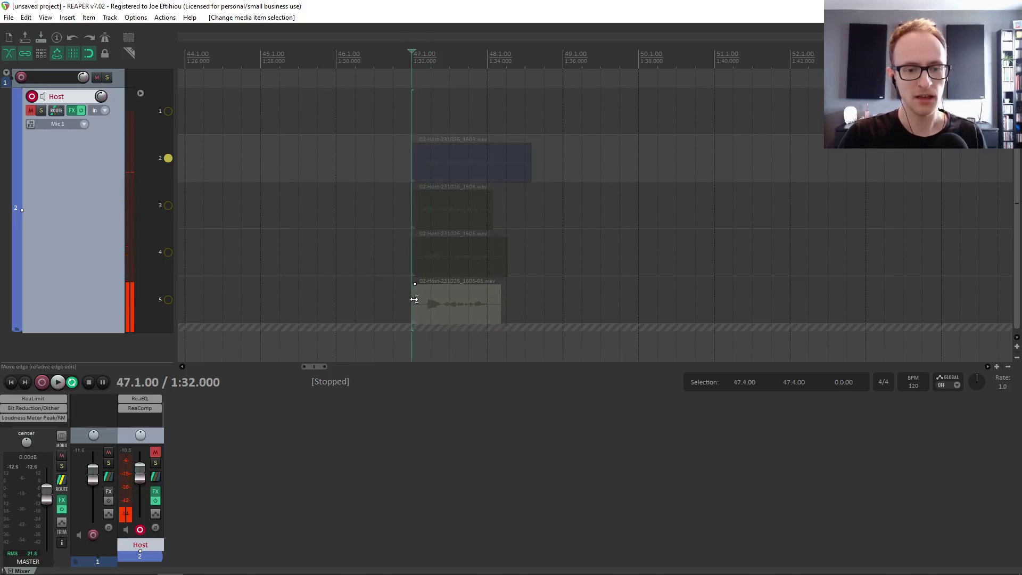
{"action": "left_click", "coordinate": [418, 152]}
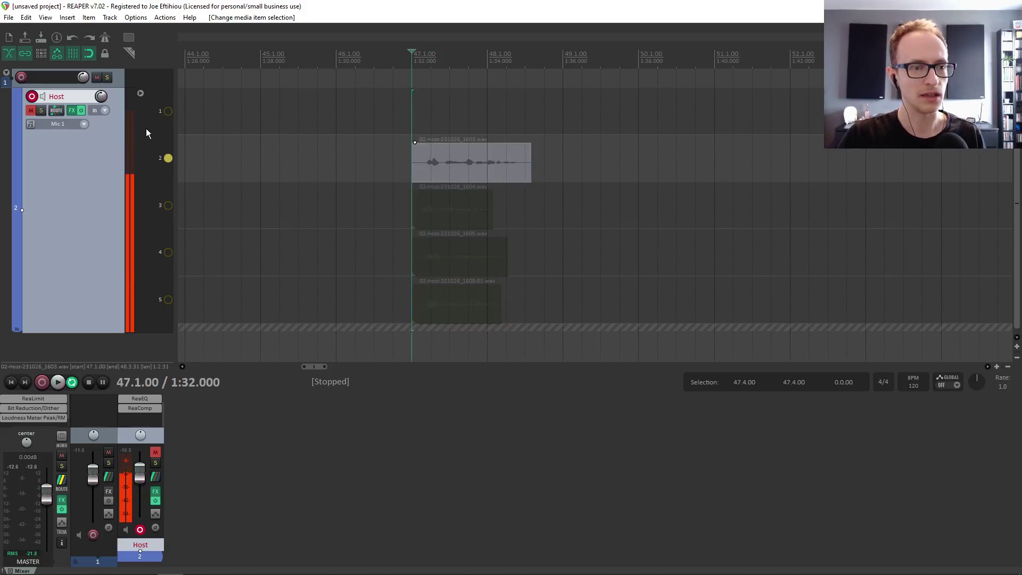
Create an empty comp lane C1 using lane 2's 'Comp into new empty lane' option
{"action": "right_click", "coordinate": [156, 154]}
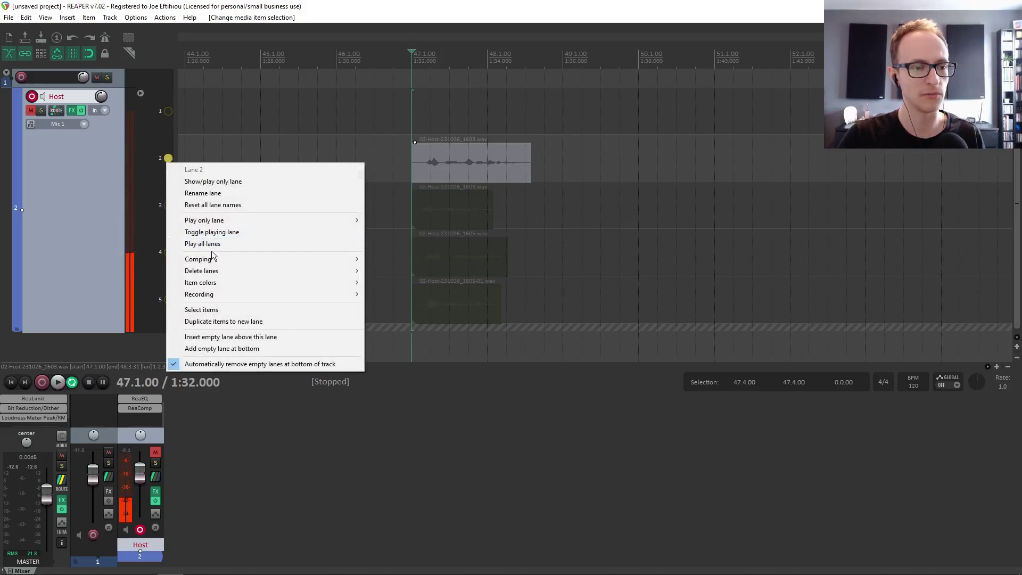
{"action": "mouse_move", "coordinate": [202, 260]}
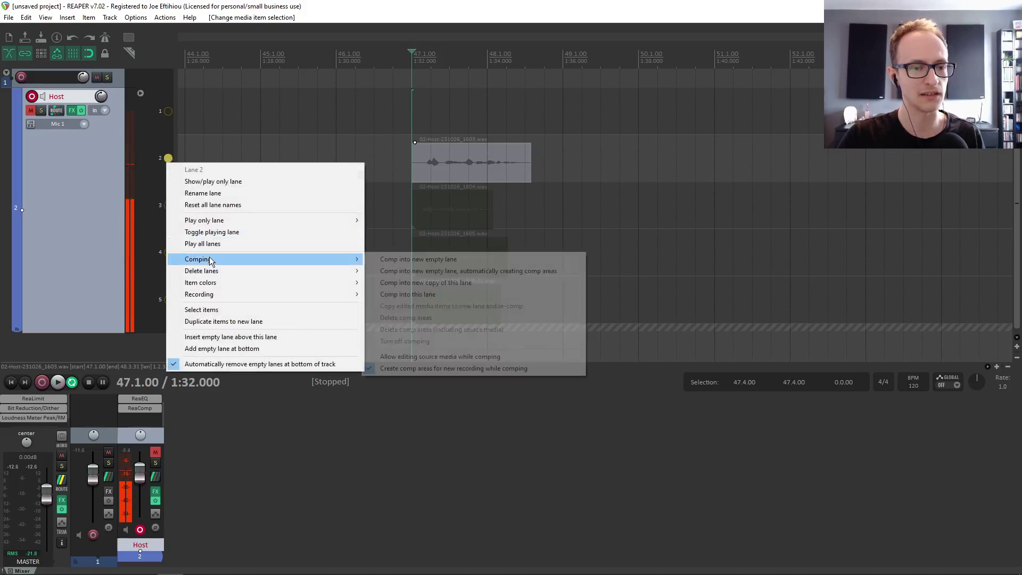
{"action": "left_click", "coordinate": [389, 263]}
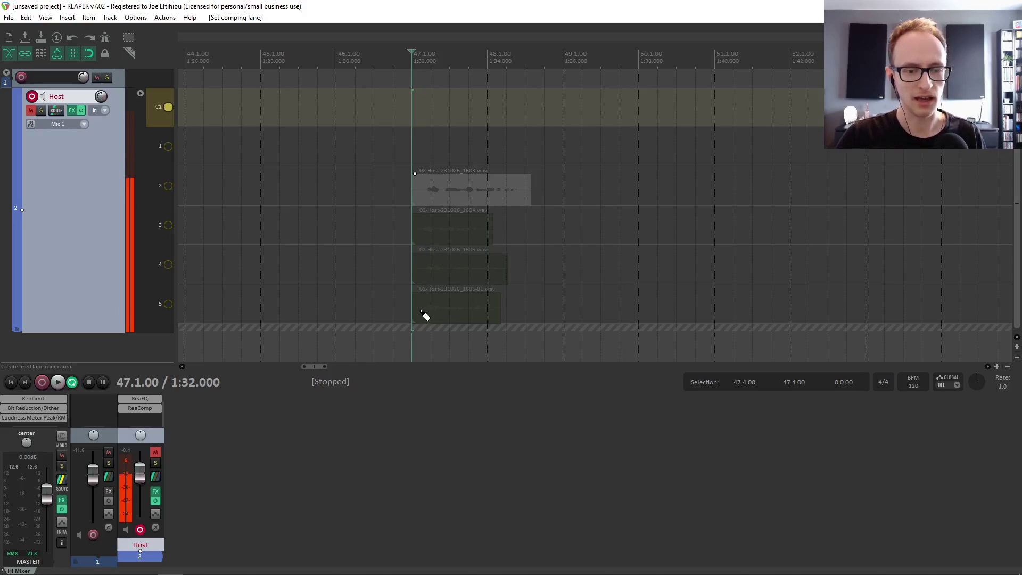
Comp the opening word from lane 5 and the rest from lane 2, then play it
{"action": "left_click_drag", "start_coordinate": [422, 312], "coordinate": [441, 311]}
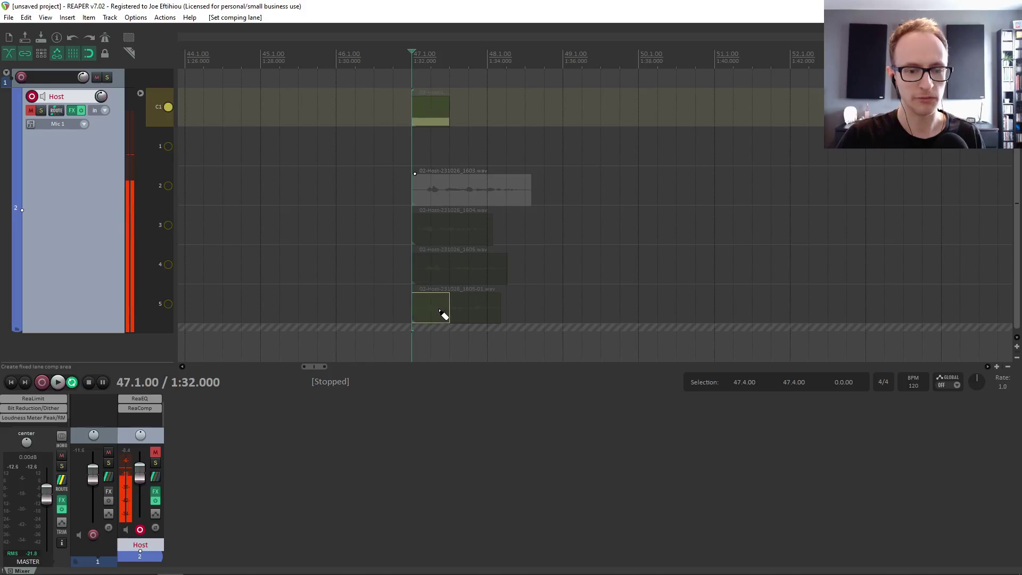
{"action": "key", "text": "ctrl+z"}
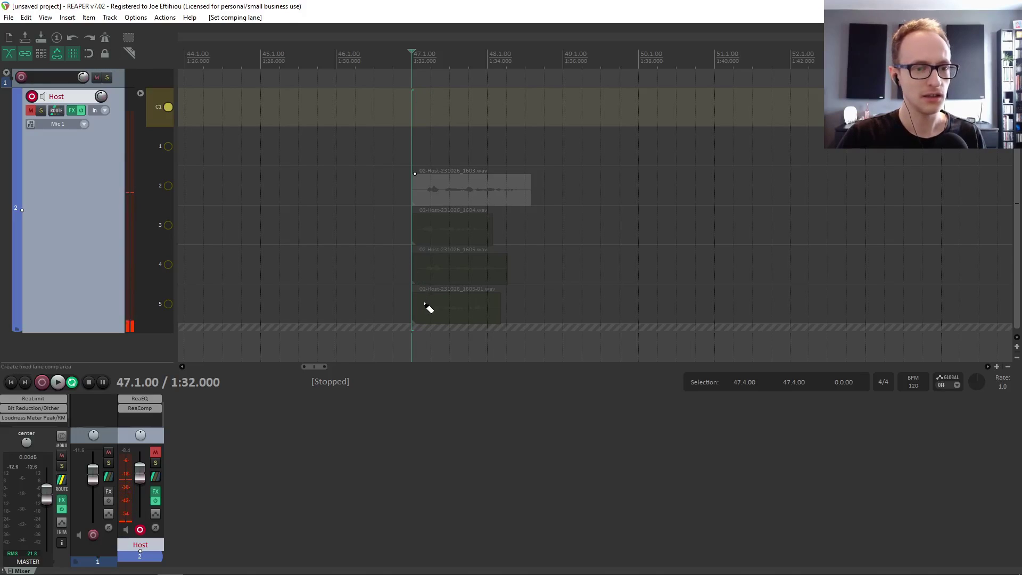
{"action": "left_click_drag", "start_coordinate": [422, 306], "coordinate": [447, 314]}
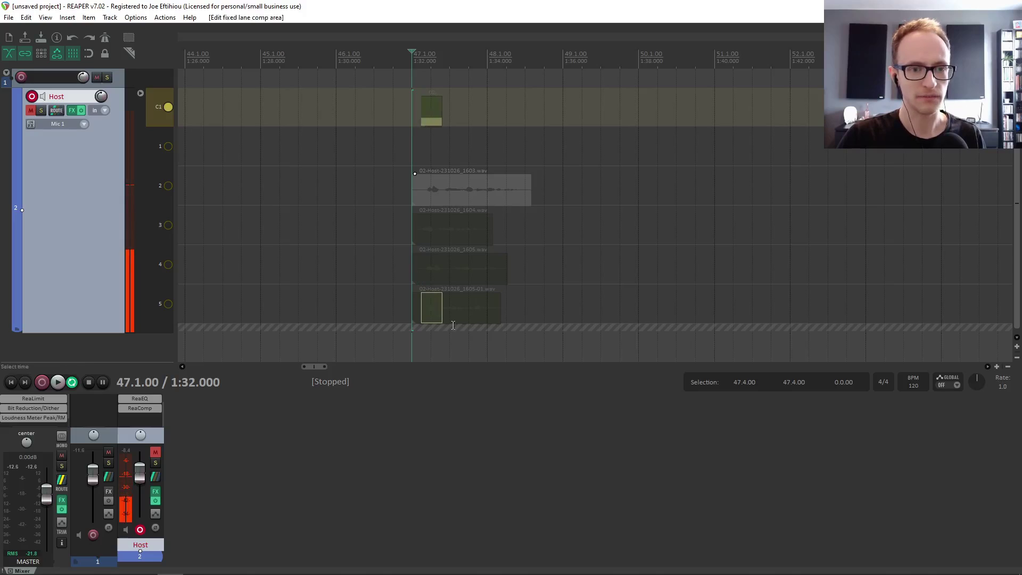
{"action": "left_click", "coordinate": [32, 96]}
{"action": "left_click", "coordinate": [31, 110]}
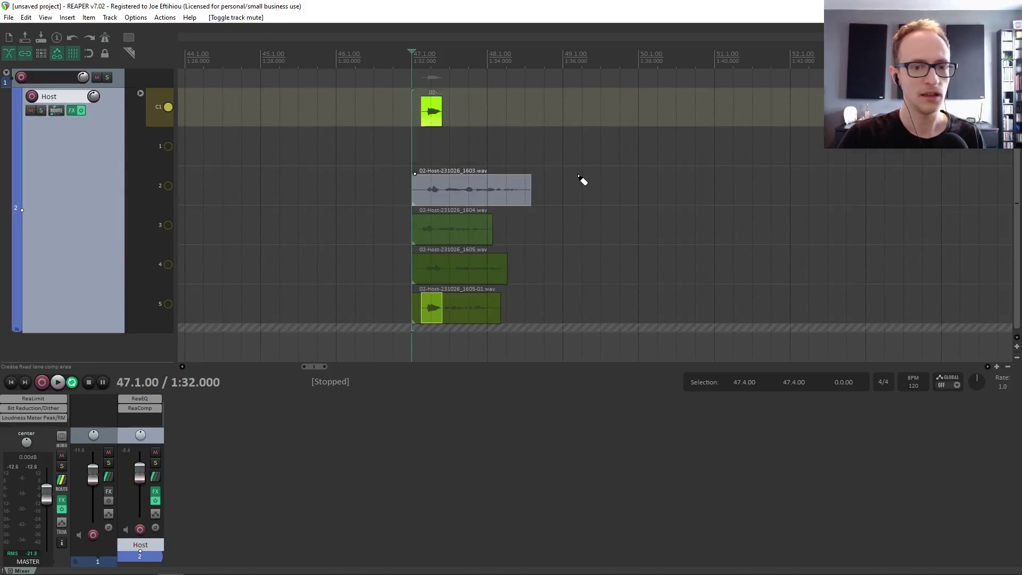
{"action": "left_click_drag", "start_coordinate": [445, 189], "coordinate": [521, 191]}
{"action": "key", "text": "space"}
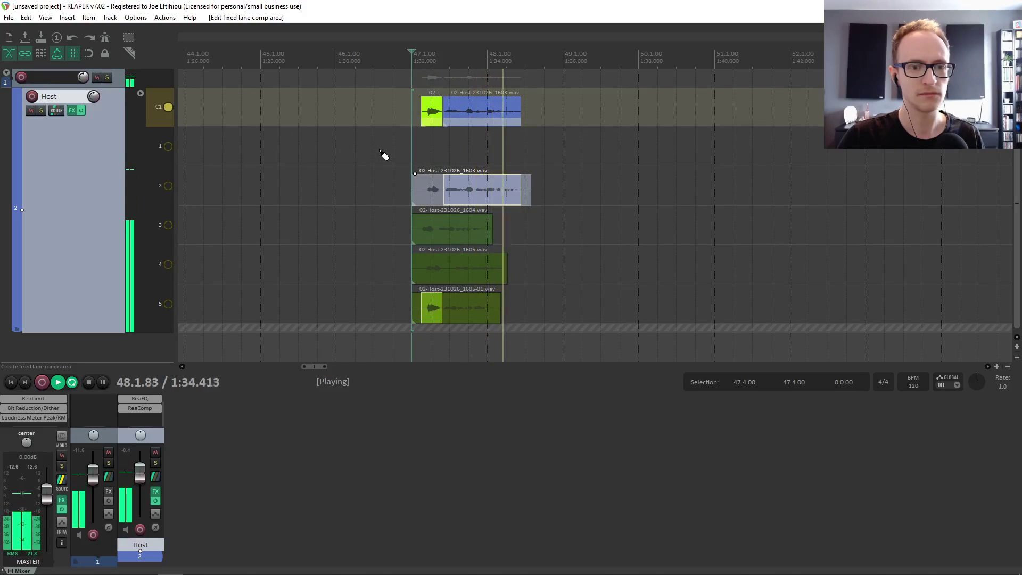
{"action": "key", "text": "space"}
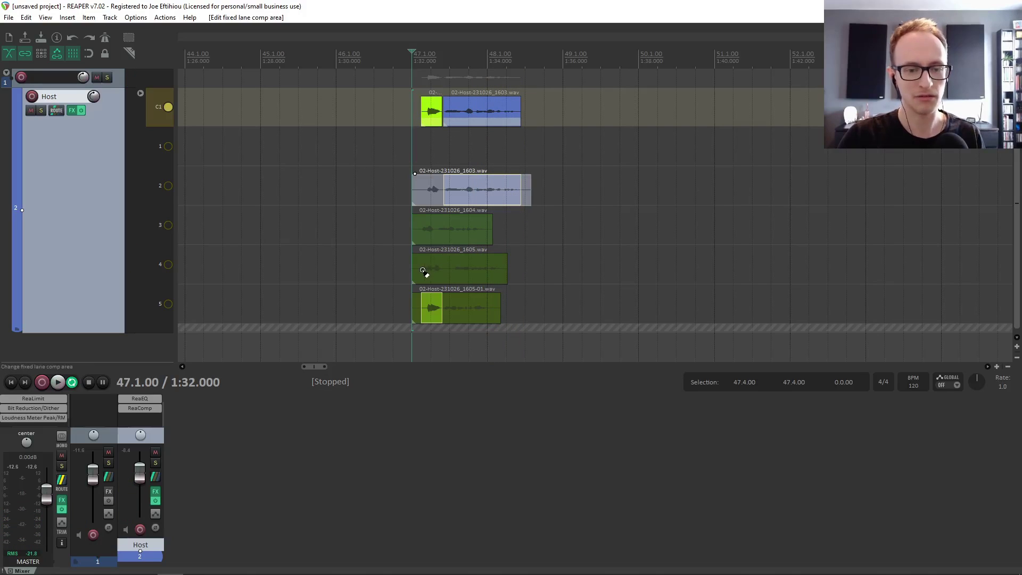
Take the opening from lane 4 and the later phrase from lane 5, extended right
{"action": "left_click_drag", "start_coordinate": [420, 270], "coordinate": [445, 272]}
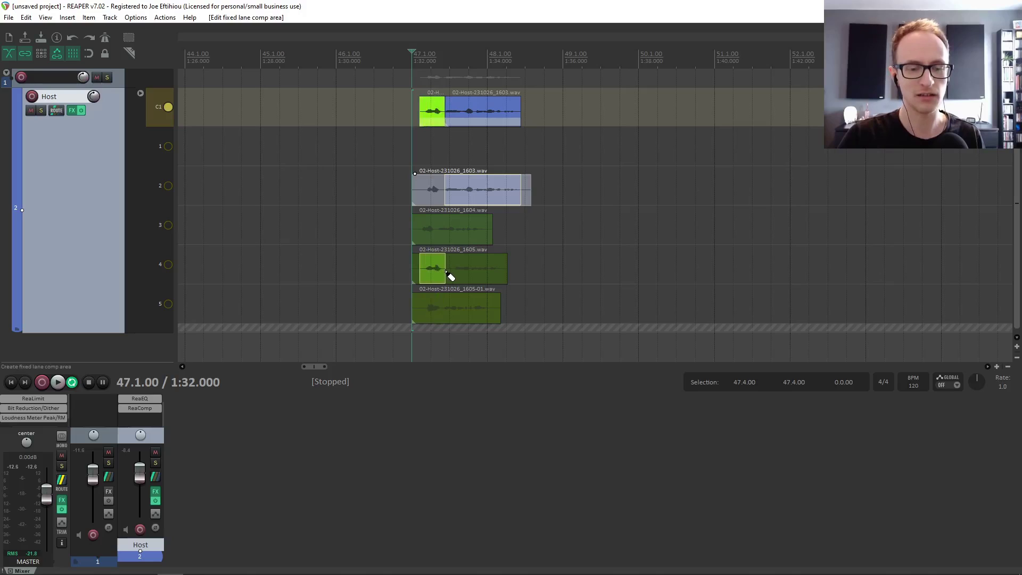
{"action": "key", "text": "space"}
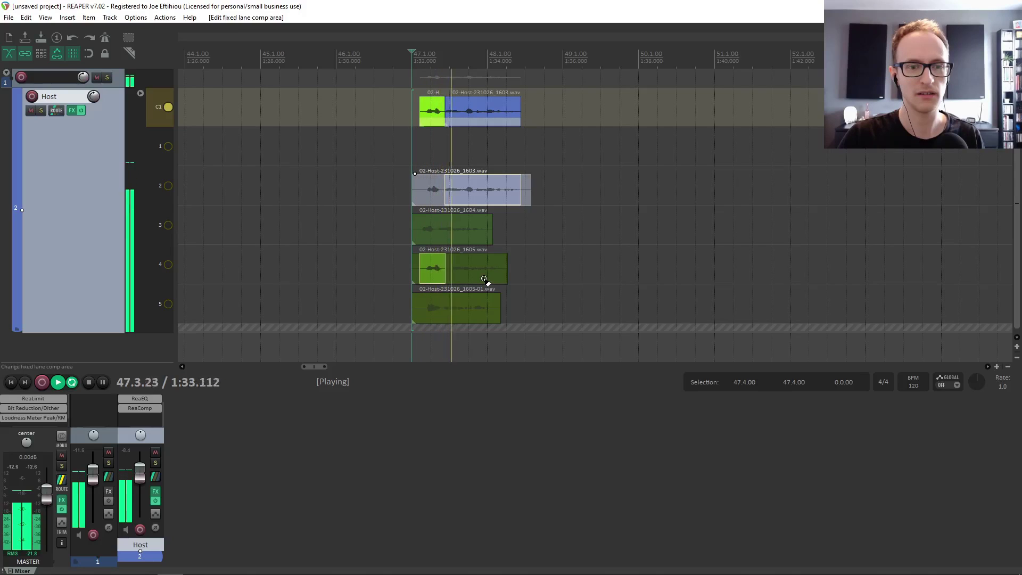
{"action": "key", "text": "space"}
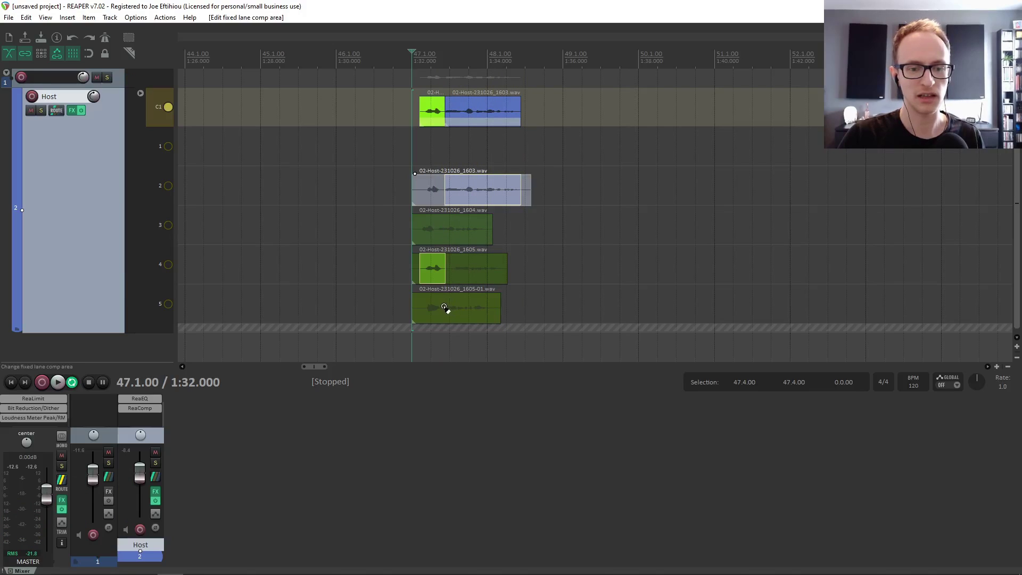
{"action": "left_click_drag", "start_coordinate": [444, 308], "coordinate": [493, 310]}
{"action": "key", "text": "space"}
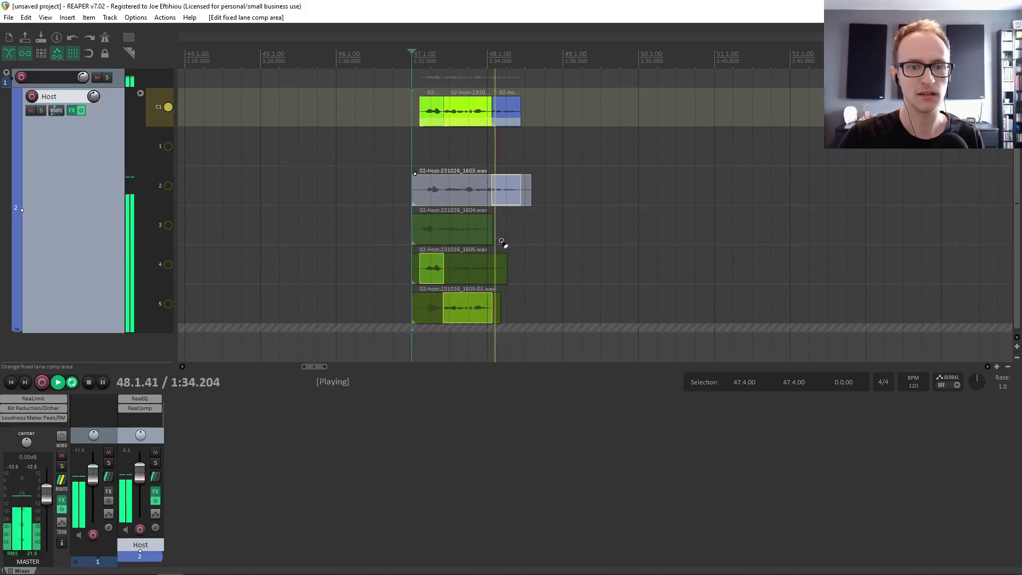
{"action": "key", "text": "space"}
{"action": "left_click_drag", "start_coordinate": [493, 196], "coordinate": [525, 200]}
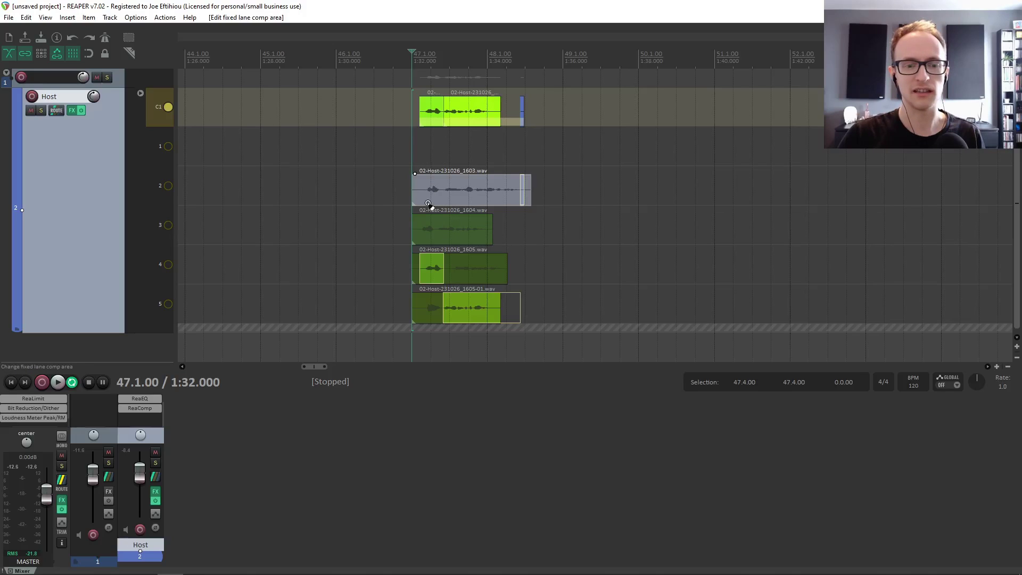
Turn off comping on the Host track from the C1 comp lane's menu
{"action": "right_click", "coordinate": [153, 123]}
{"action": "key", "text": "Escape"}
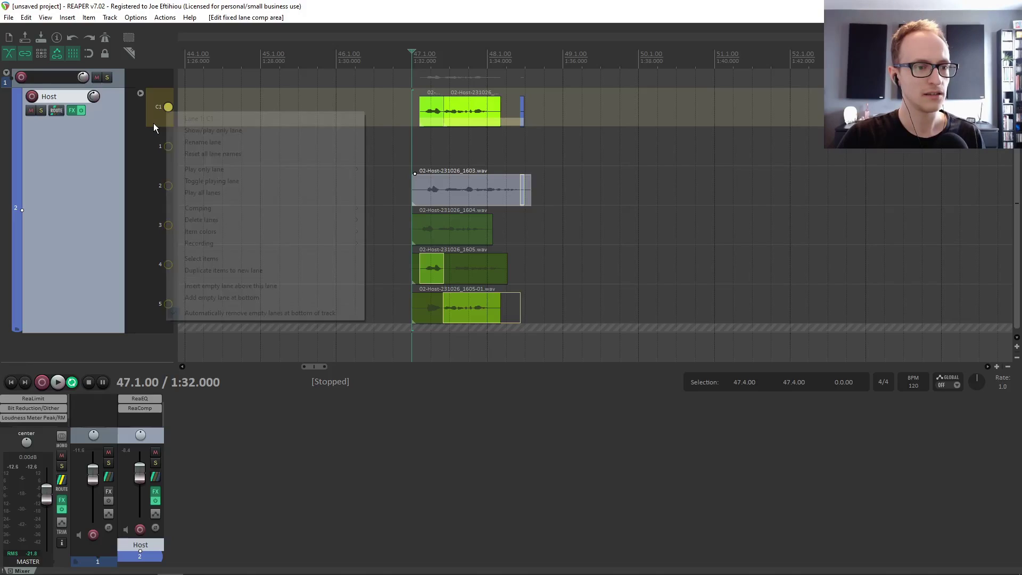
{"action": "right_click", "coordinate": [154, 155]}
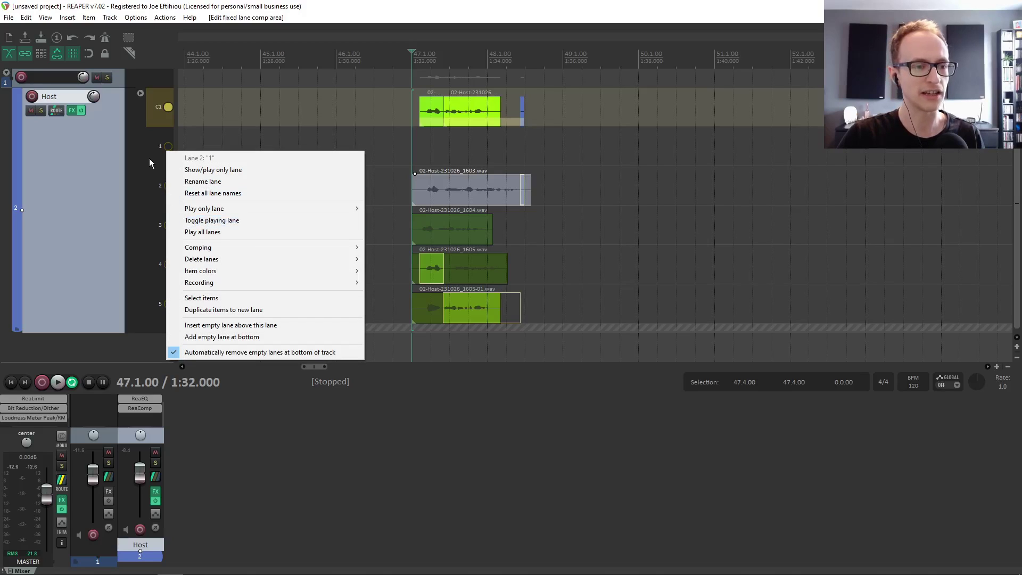
{"action": "right_click", "coordinate": [153, 123]}
{"action": "right_click", "coordinate": [153, 119]}
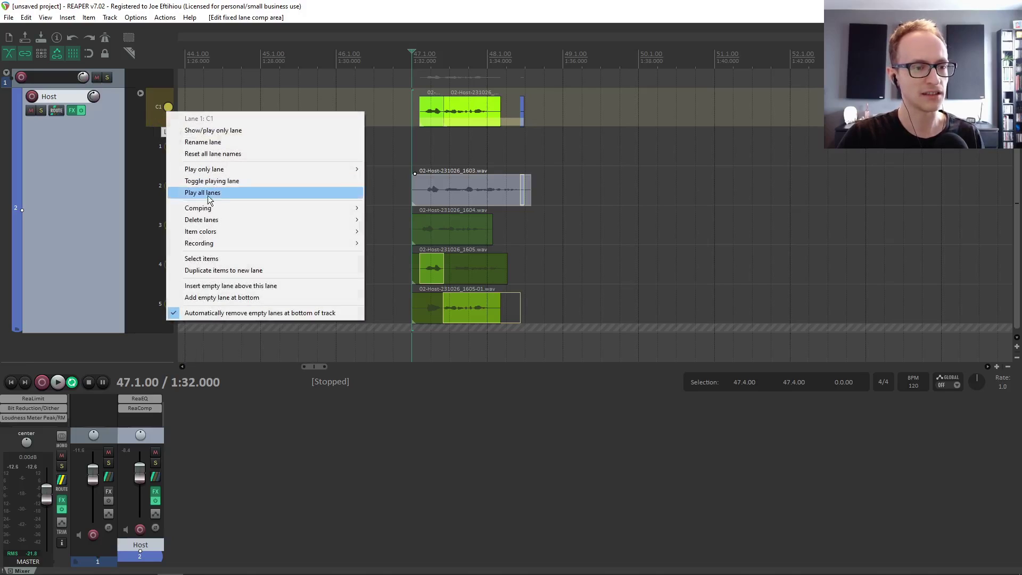
{"action": "mouse_move", "coordinate": [221, 208]}
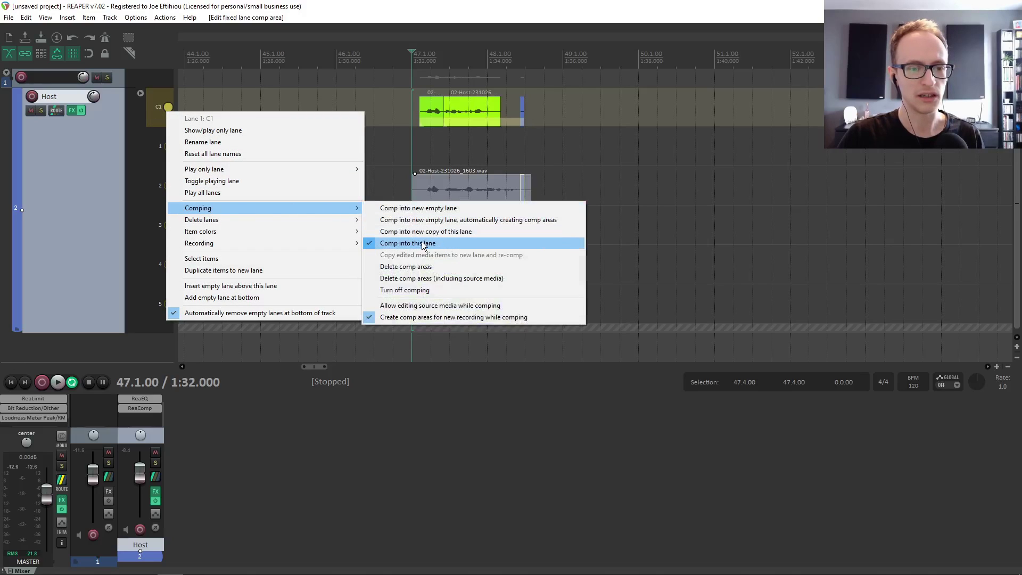
{"action": "left_click", "coordinate": [420, 291]}
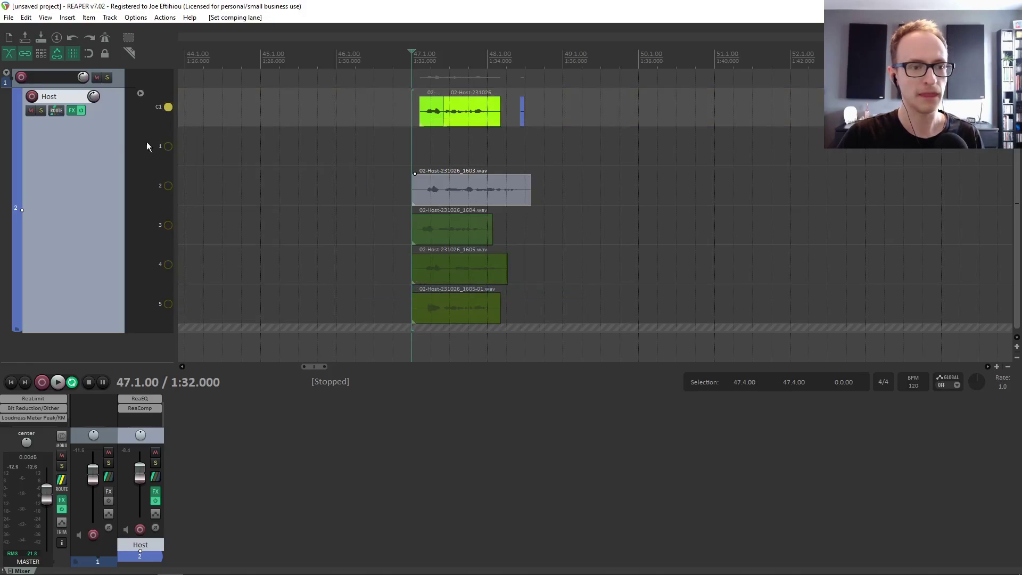
Bring up the Host track's context menu to leave fixed item lanes mode
{"action": "right_click", "coordinate": [166, 151]}
{"action": "mouse_move", "coordinate": [202, 250]}
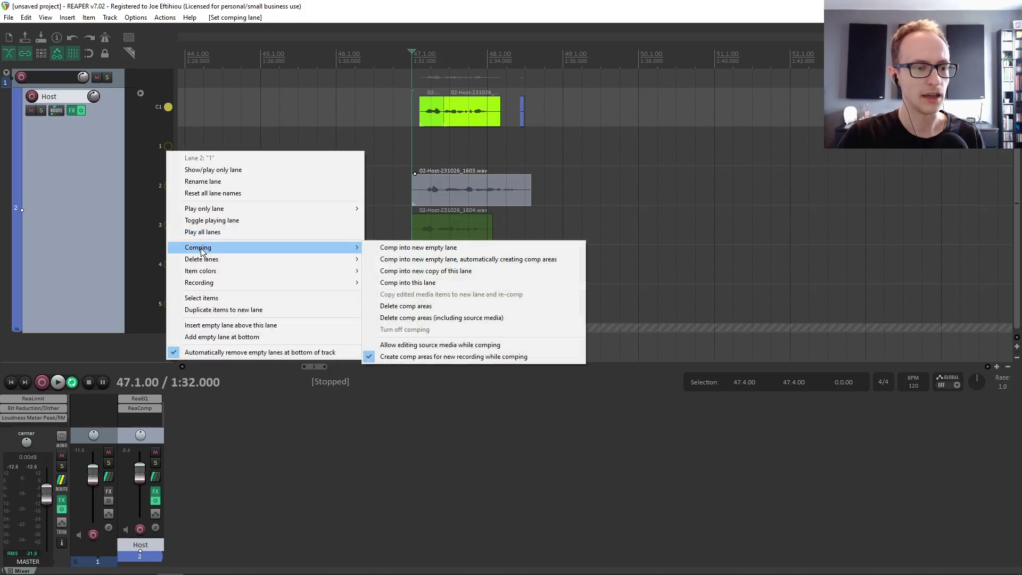
{"action": "right_click", "coordinate": [98, 219]}
{"action": "right_click", "coordinate": [98, 219]}
{"action": "right_click", "coordinate": [69, 165]}
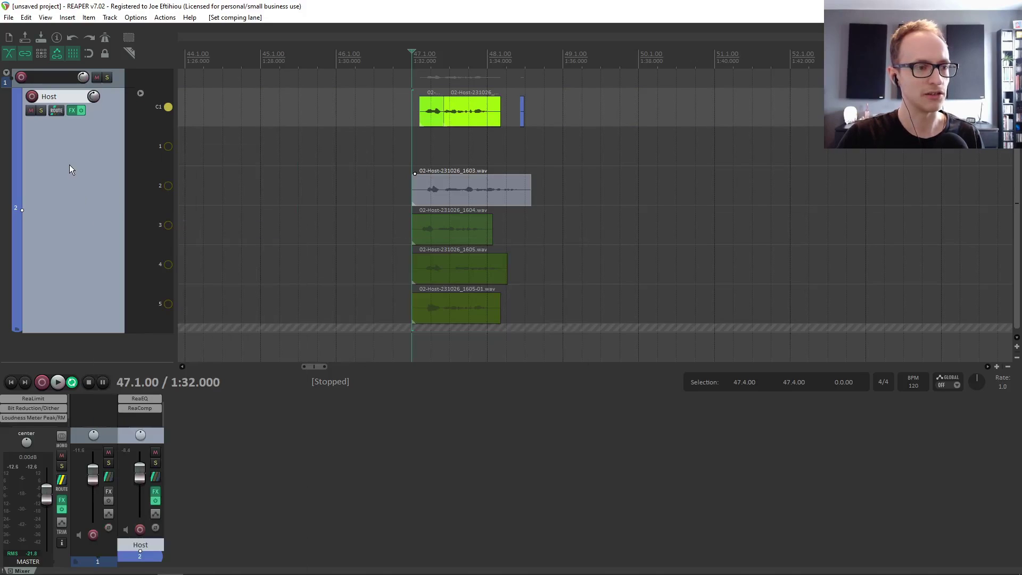
{"action": "right_click", "coordinate": [69, 164]}
{"action": "left_click", "coordinate": [134, 368]}
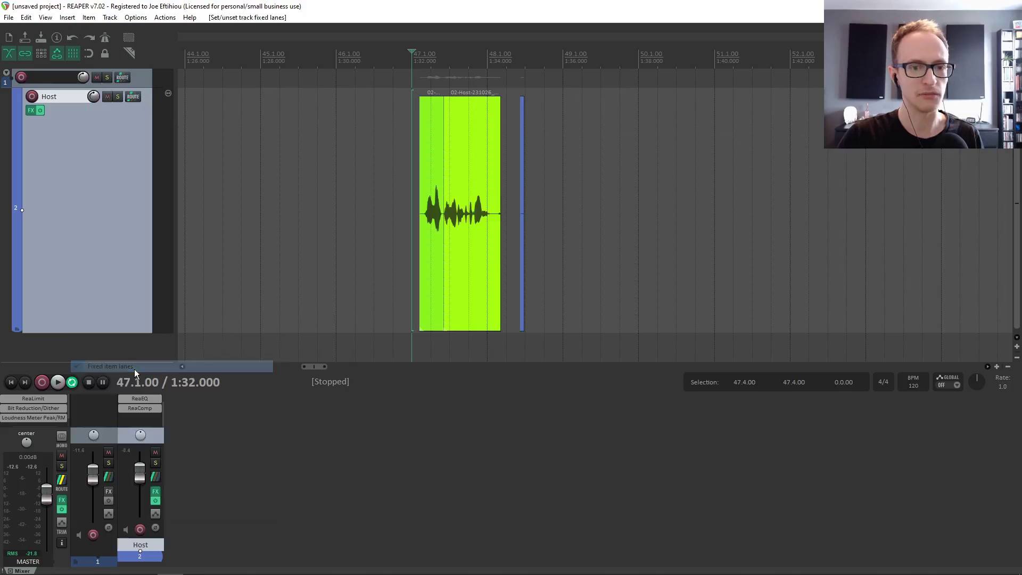
{"action": "left_click_drag", "start_coordinate": [529, 175], "coordinate": [514, 177]}
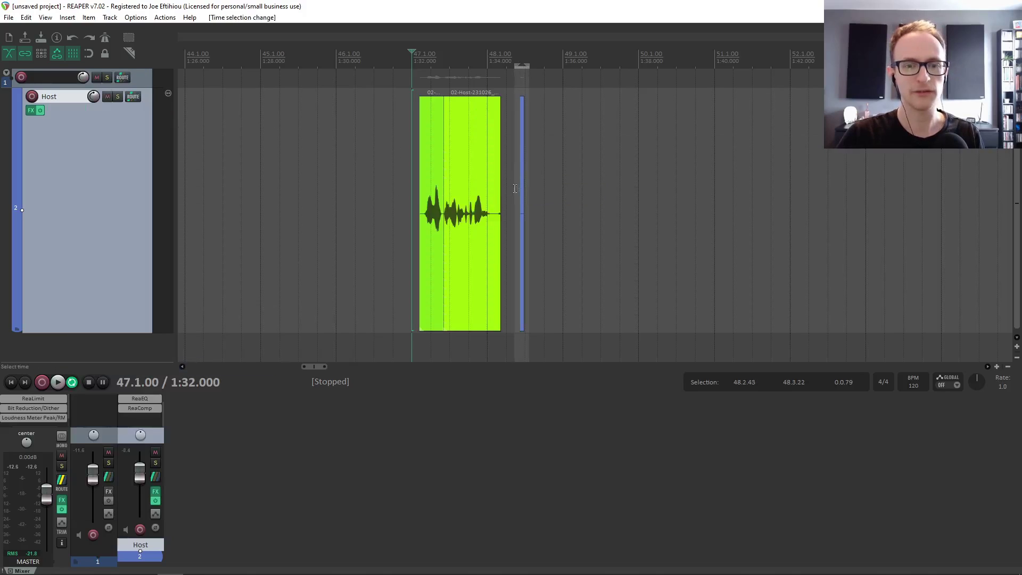
{"action": "left_click", "coordinate": [523, 167]}
{"action": "left_click", "coordinate": [467, 172]}
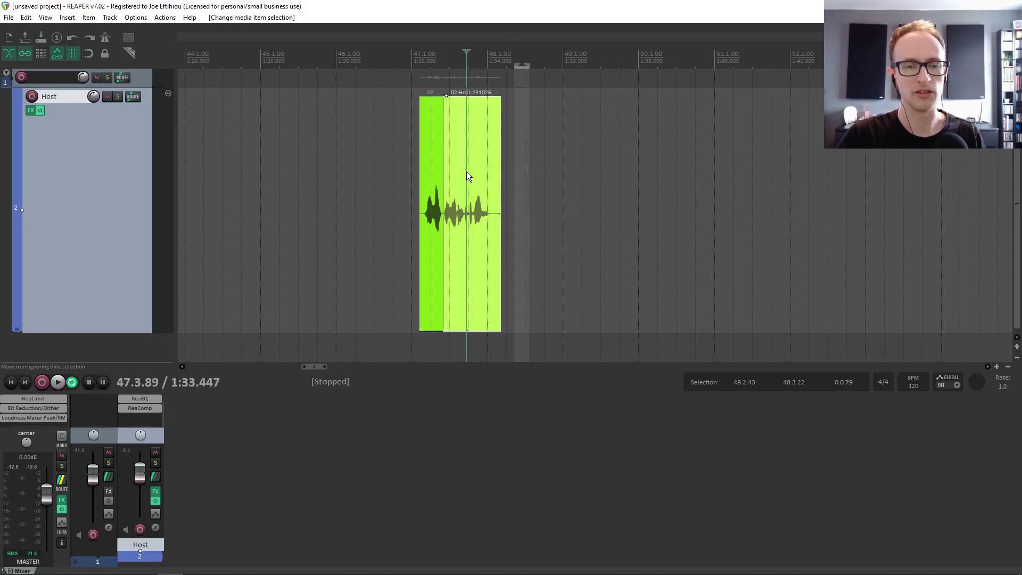
{"action": "left_click", "coordinate": [421, 167]}
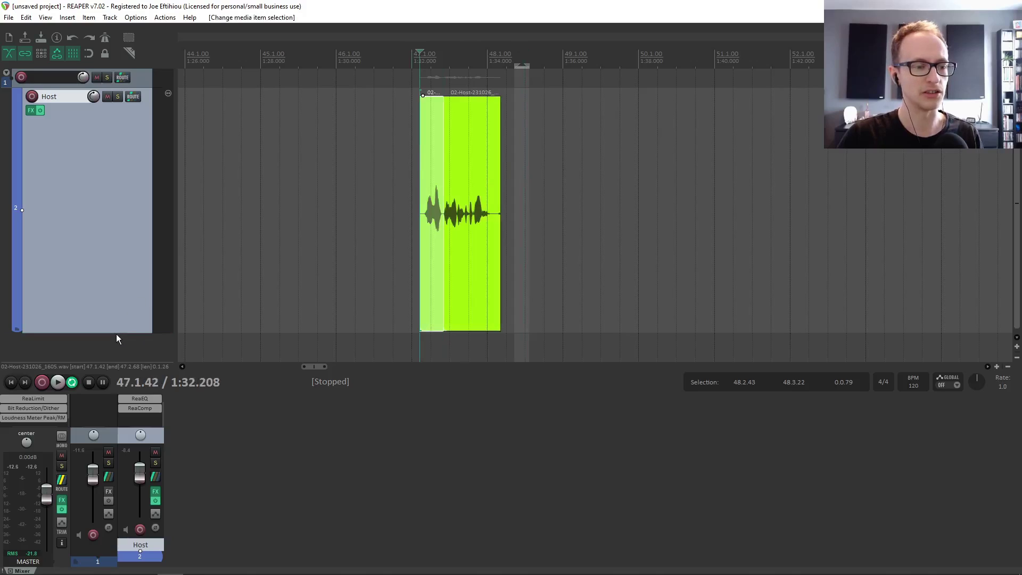
{"action": "key", "text": "space"}
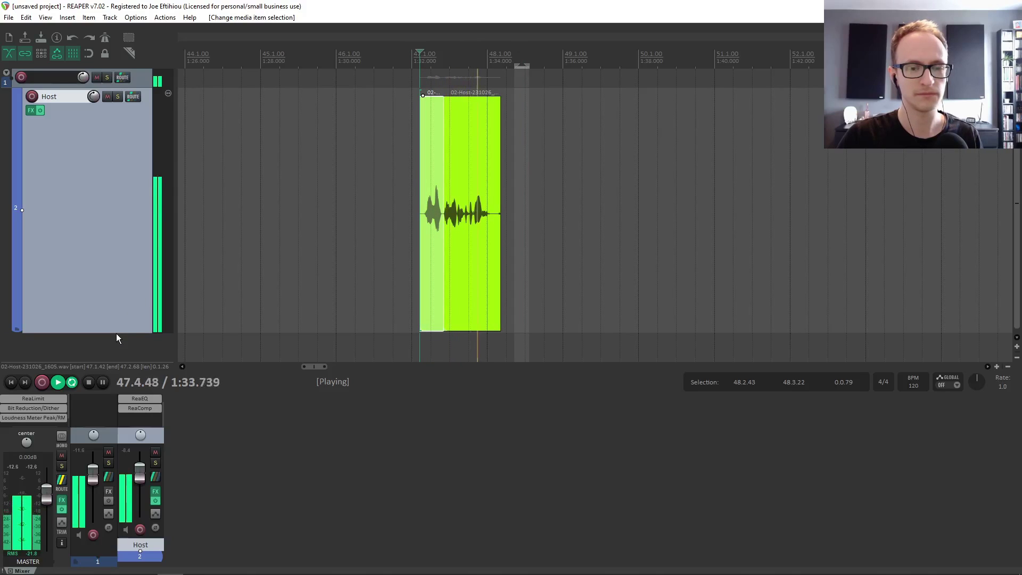
{"action": "key", "text": "space"}
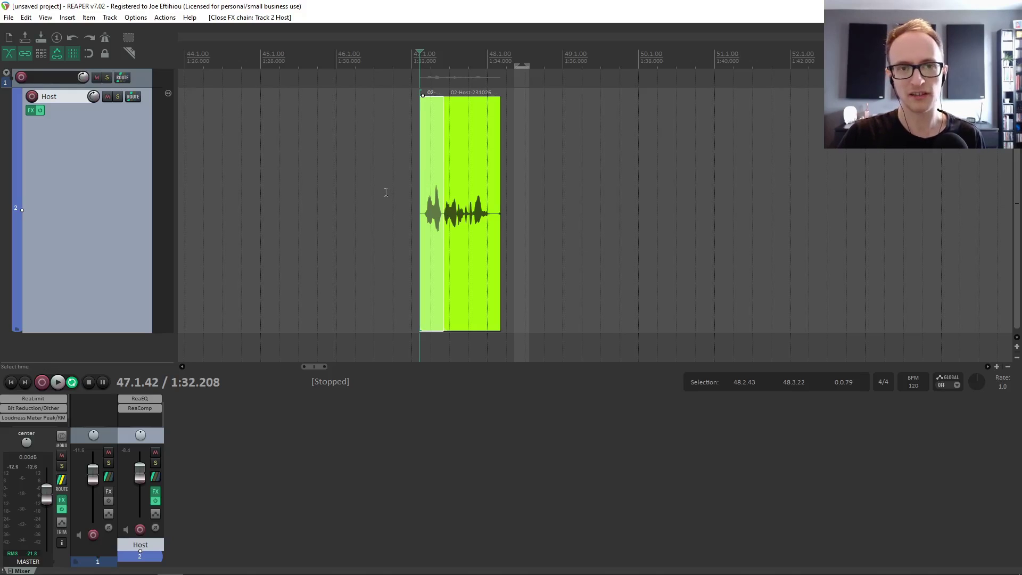
Show gain reduction on the Host track meter and check the ReaComp settings
{"action": "right_click", "coordinate": [104, 177]}
{"action": "left_click", "coordinate": [74, 161]}
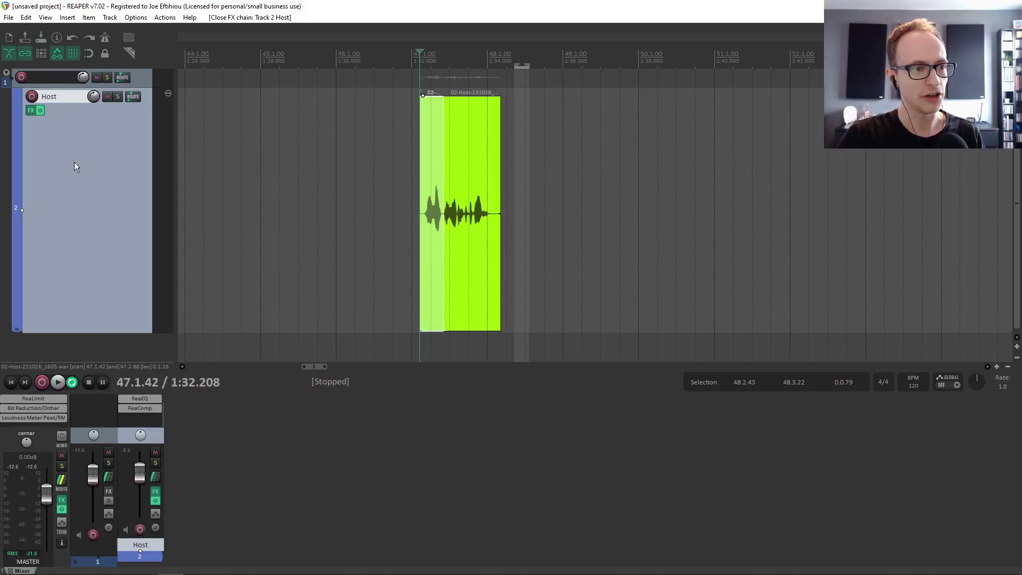
{"action": "right_click", "coordinate": [79, 168]}
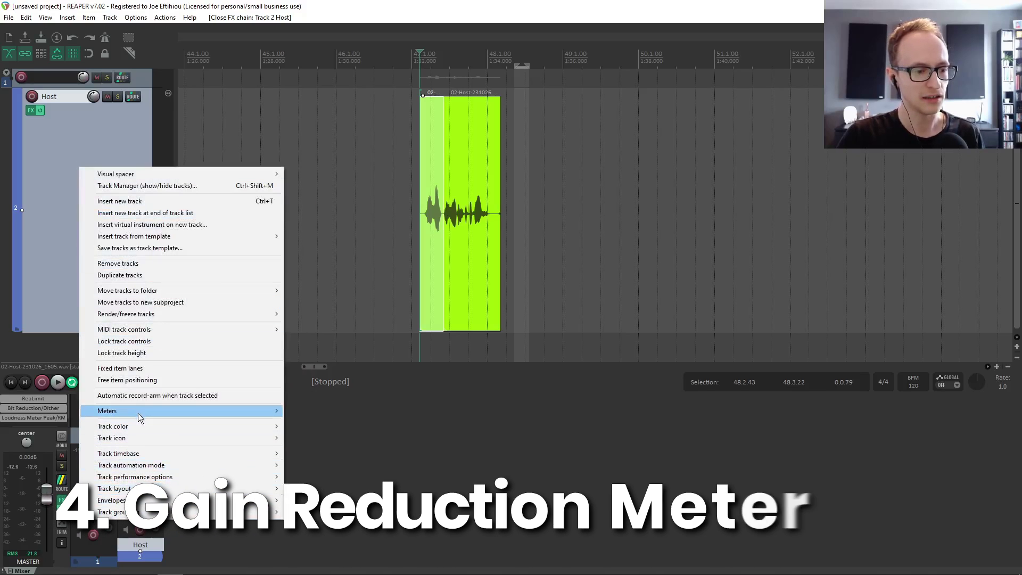
{"action": "mouse_move", "coordinate": [138, 410]}
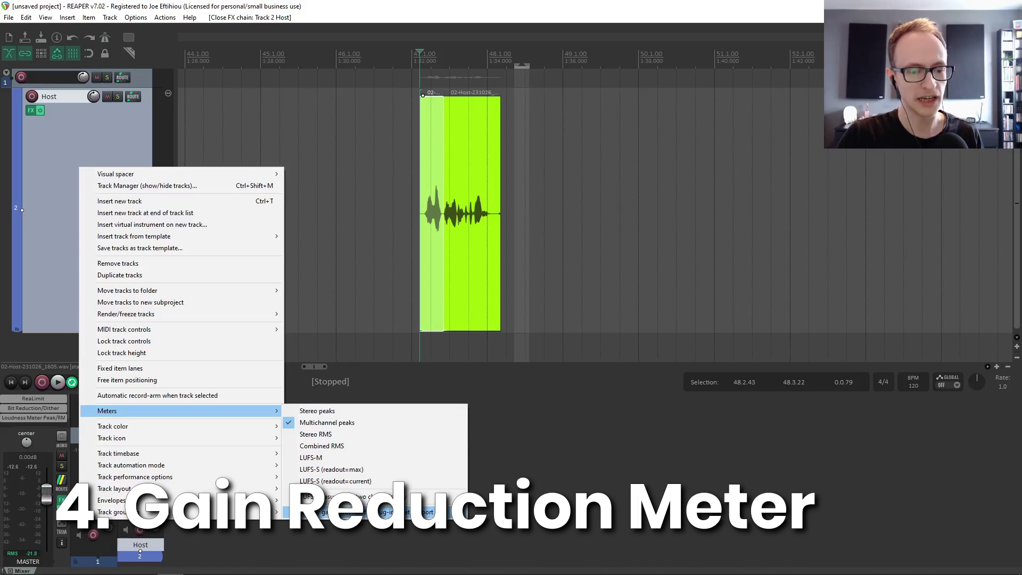
{"action": "left_click", "coordinate": [426, 512]}
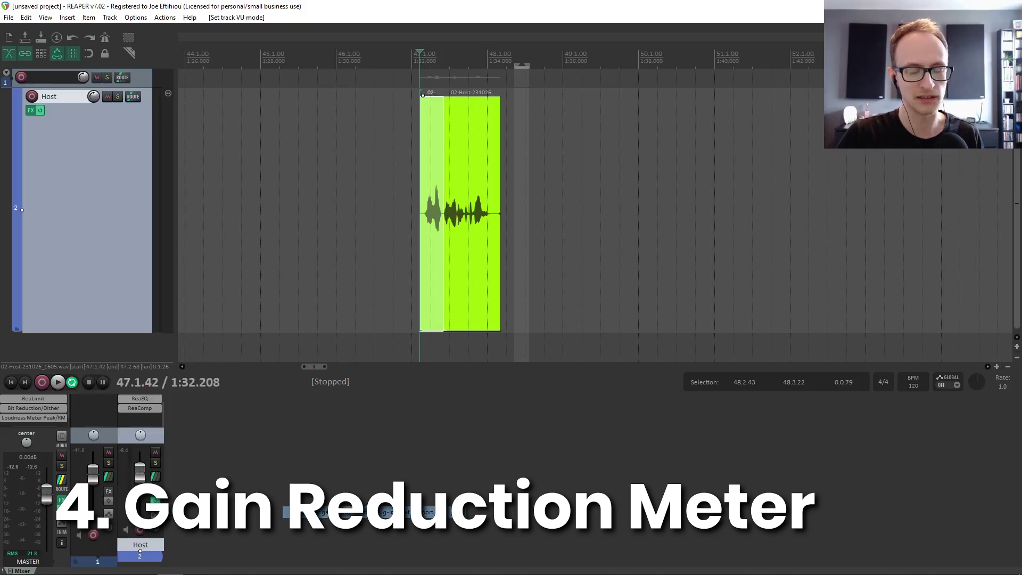
{"action": "left_click", "coordinate": [30, 110]}
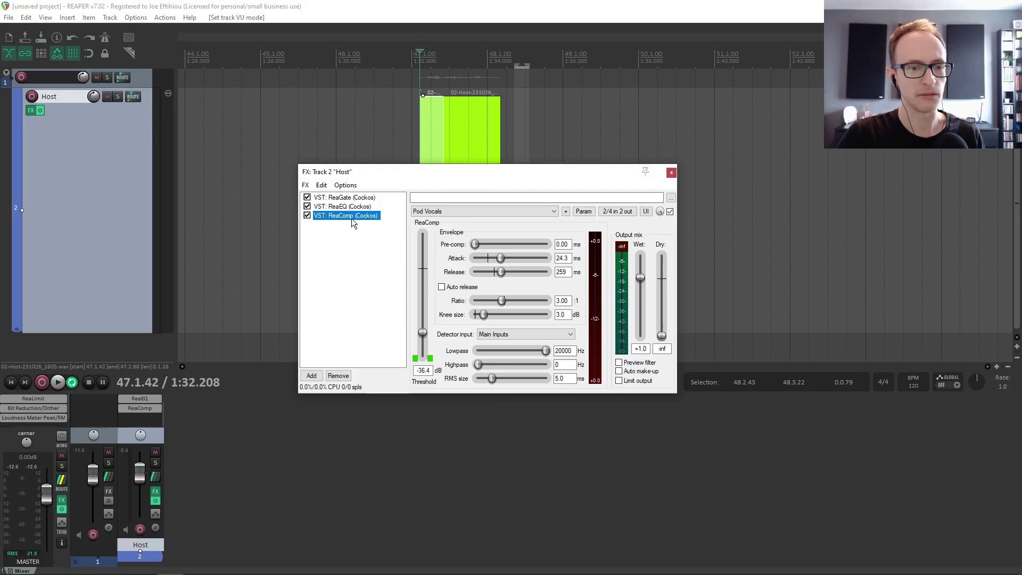
{"action": "left_click", "coordinate": [671, 172]}
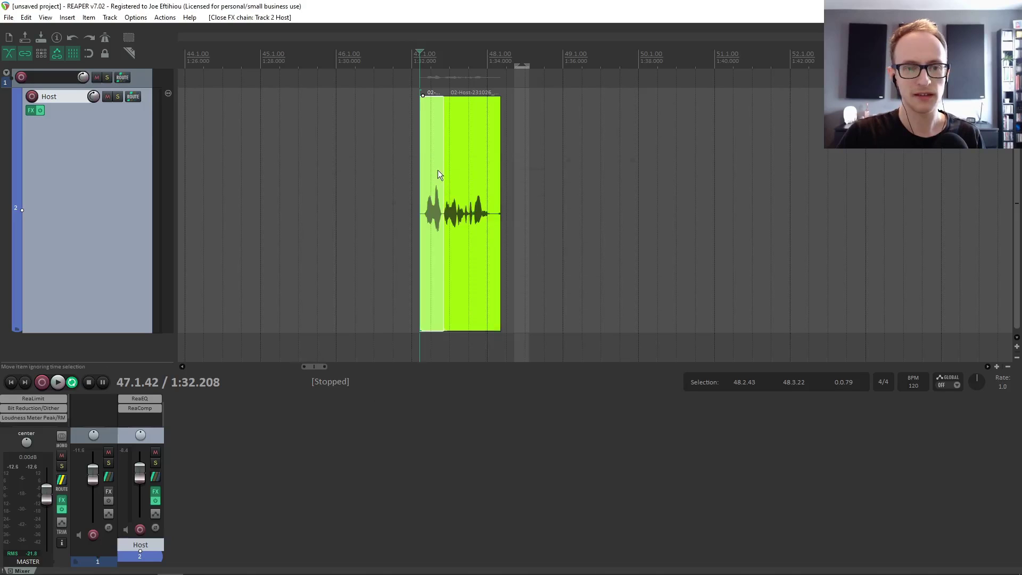
Play the Host track from just before the comped item to watch gain reduction
{"action": "left_click", "coordinate": [408, 168]}
{"action": "key", "text": "space"}
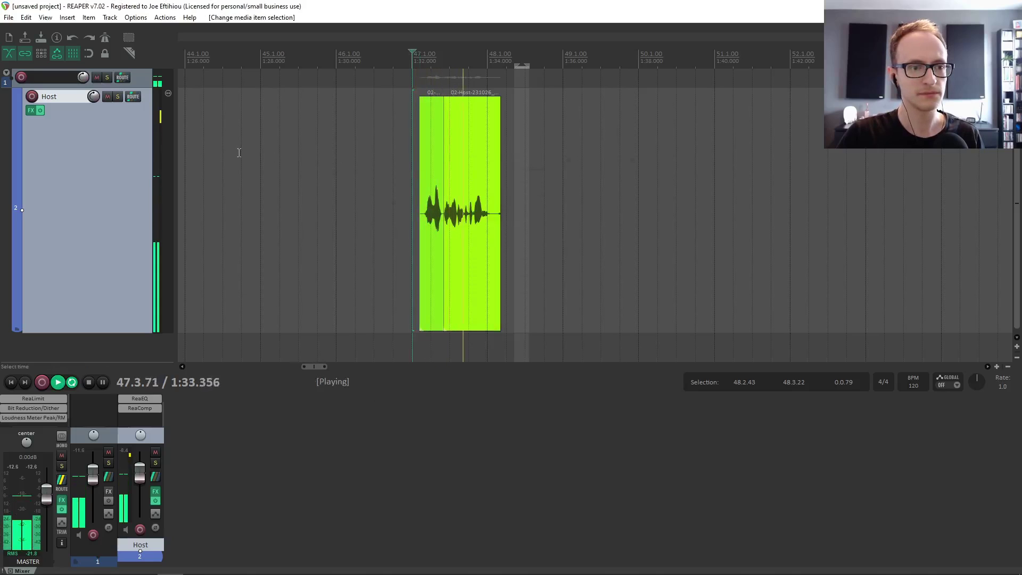
{"action": "key", "text": "space"}
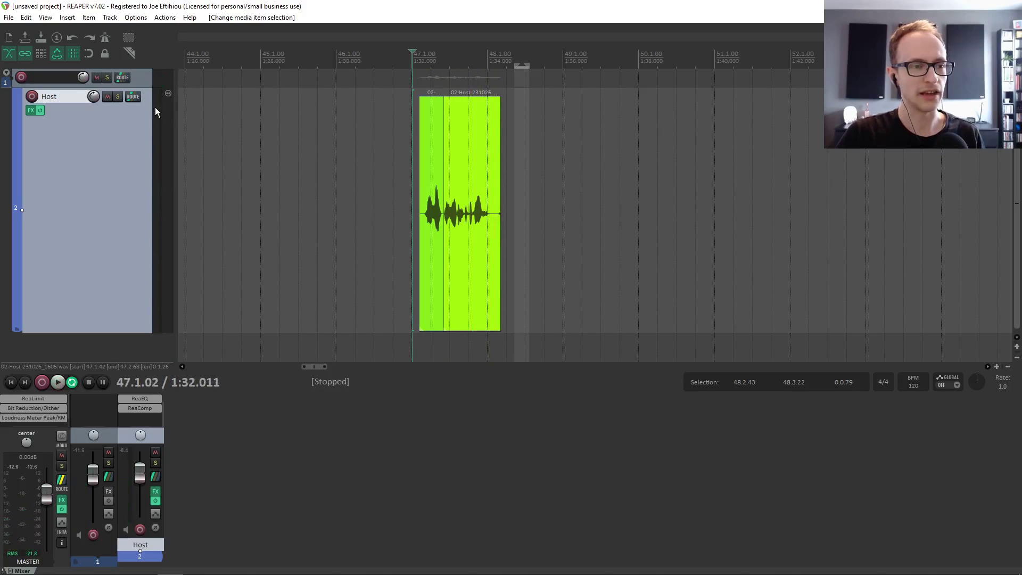
{"action": "left_click", "coordinate": [408, 160]}
{"action": "key", "text": "space"}
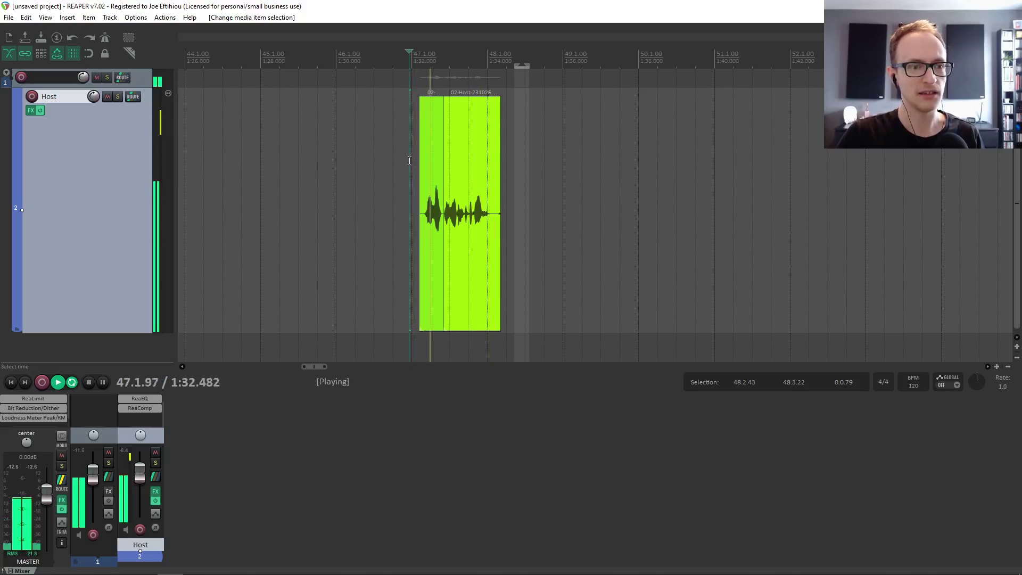
{"action": "key", "text": "space"}
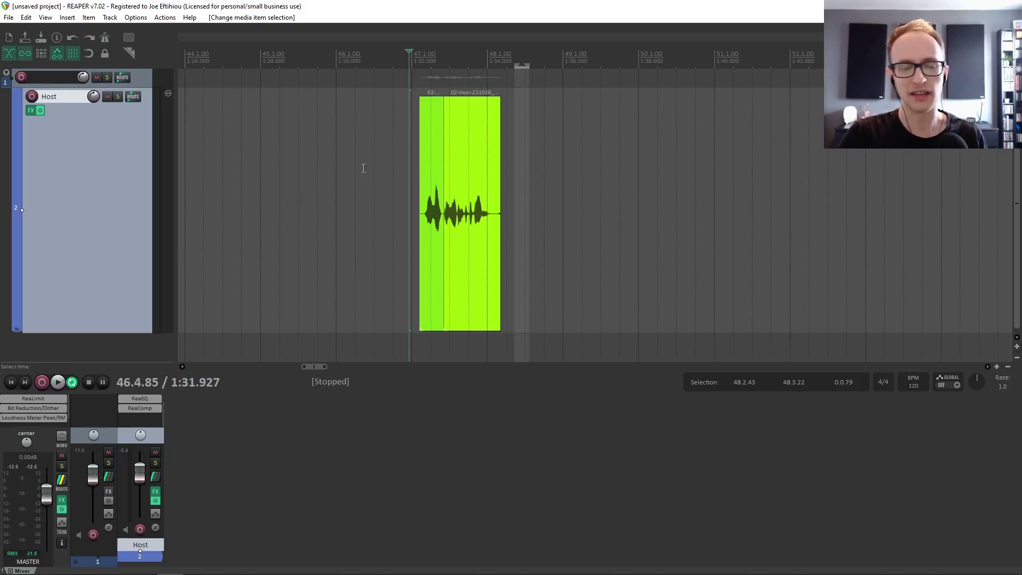
{"action": "left_click", "coordinate": [422, 161]}
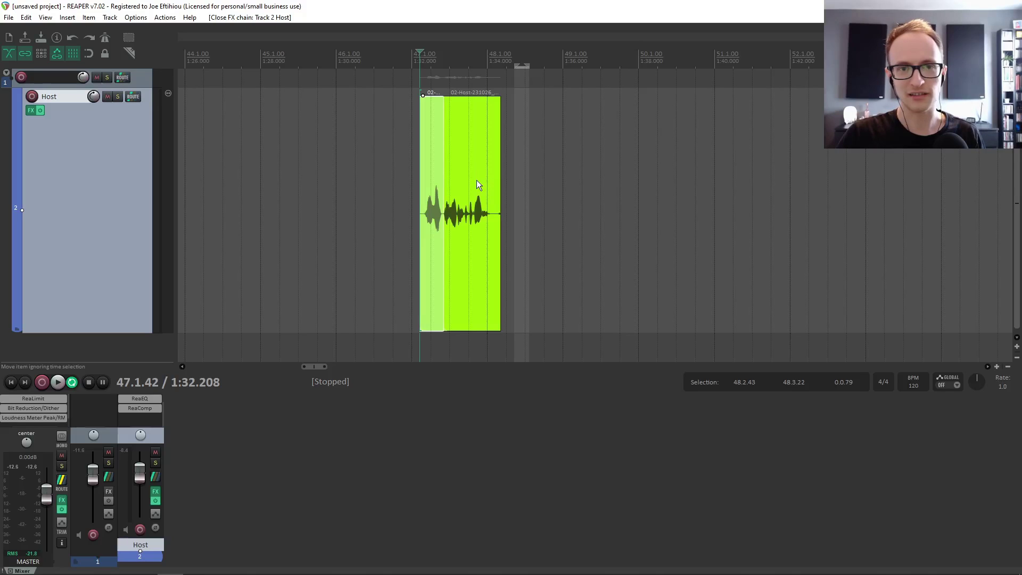
{"action": "left_click", "coordinate": [409, 175]}
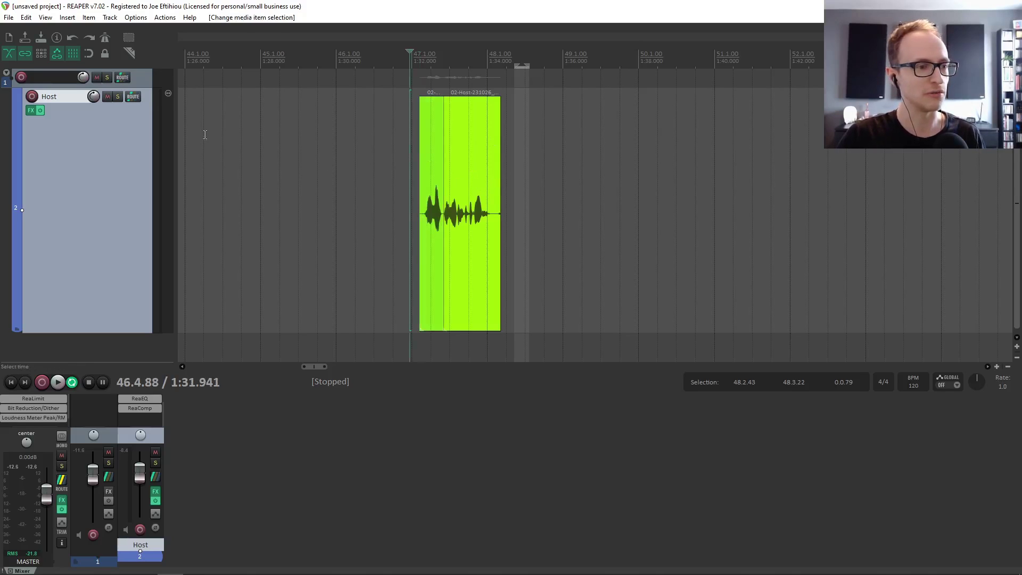
{"action": "left_click", "coordinate": [31, 111]}
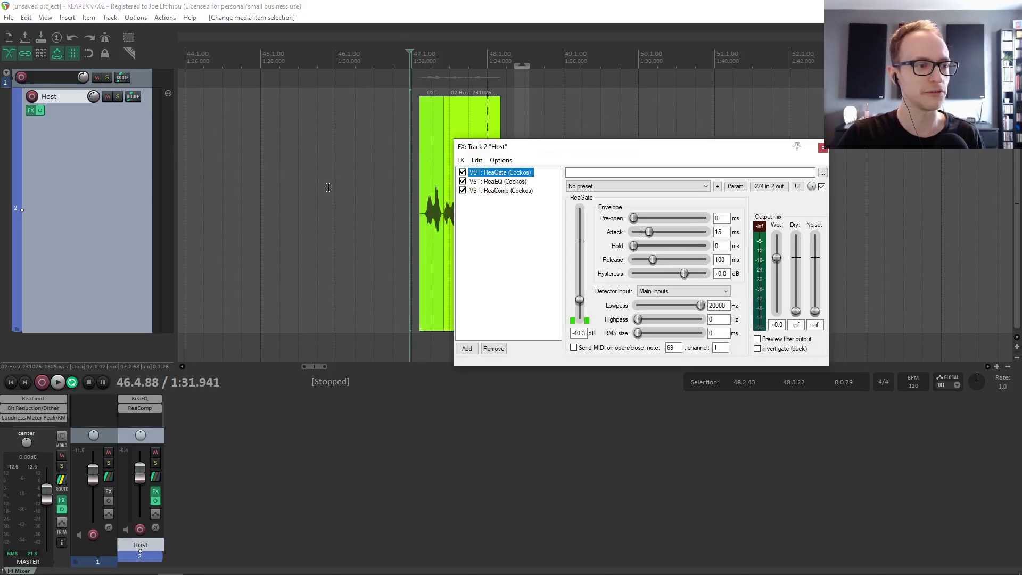
{"action": "left_click_drag", "start_coordinate": [616, 152], "coordinate": [565, 137]}
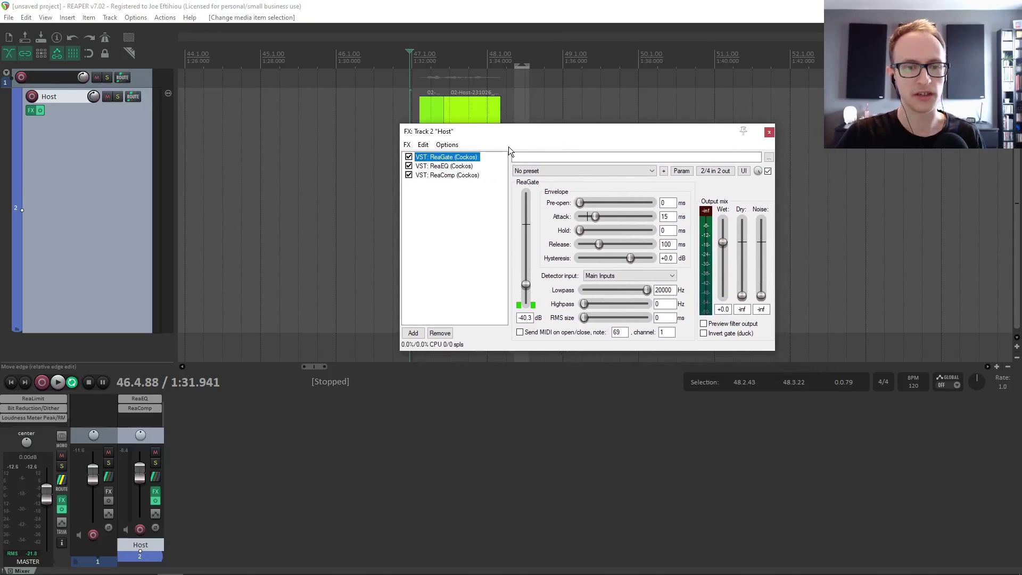
{"action": "left_click", "coordinate": [461, 176]}
{"action": "left_click", "coordinate": [443, 158]}
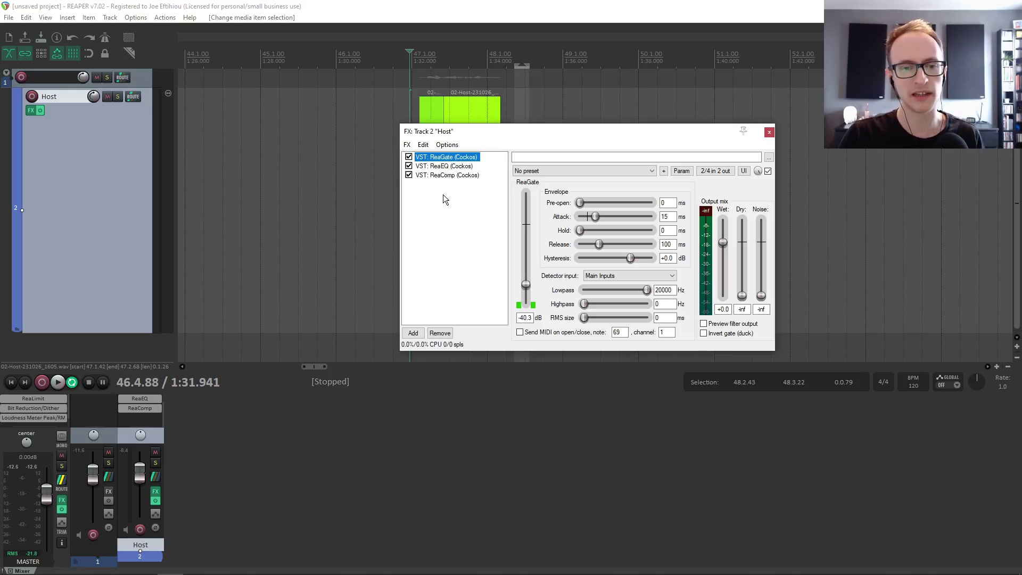
{"action": "right_click", "coordinate": [443, 182]}
{"action": "left_click", "coordinate": [423, 192]}
{"action": "right_click", "coordinate": [441, 202]}
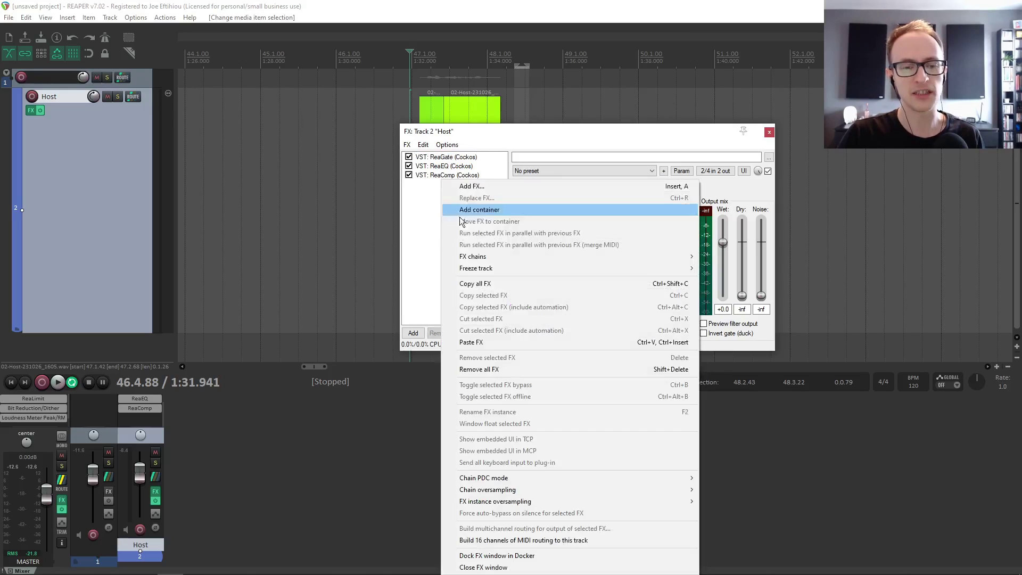
{"action": "left_click", "coordinate": [478, 213]}
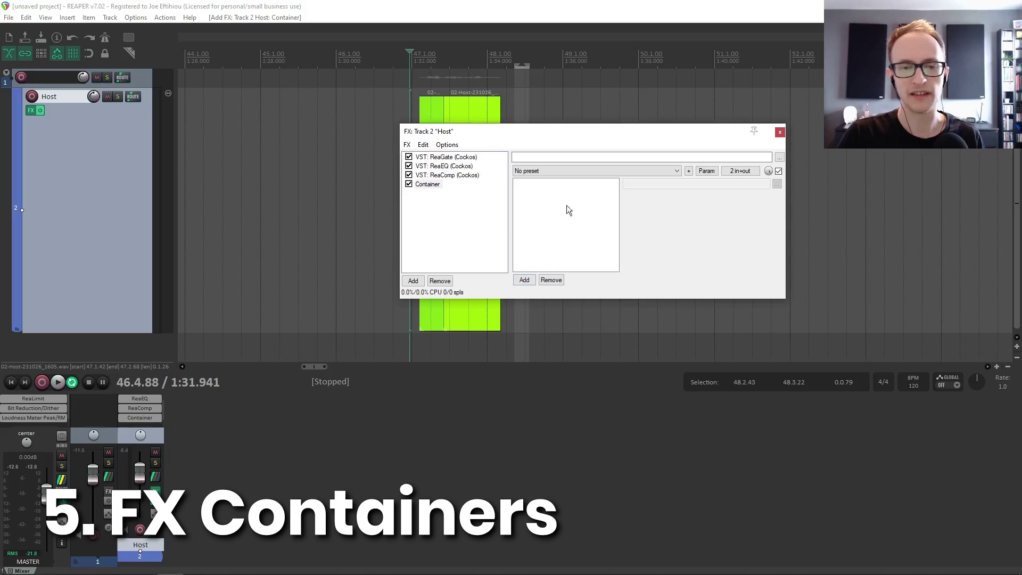
{"action": "left_click", "coordinate": [424, 185]}
{"action": "right_click", "coordinate": [424, 184]}
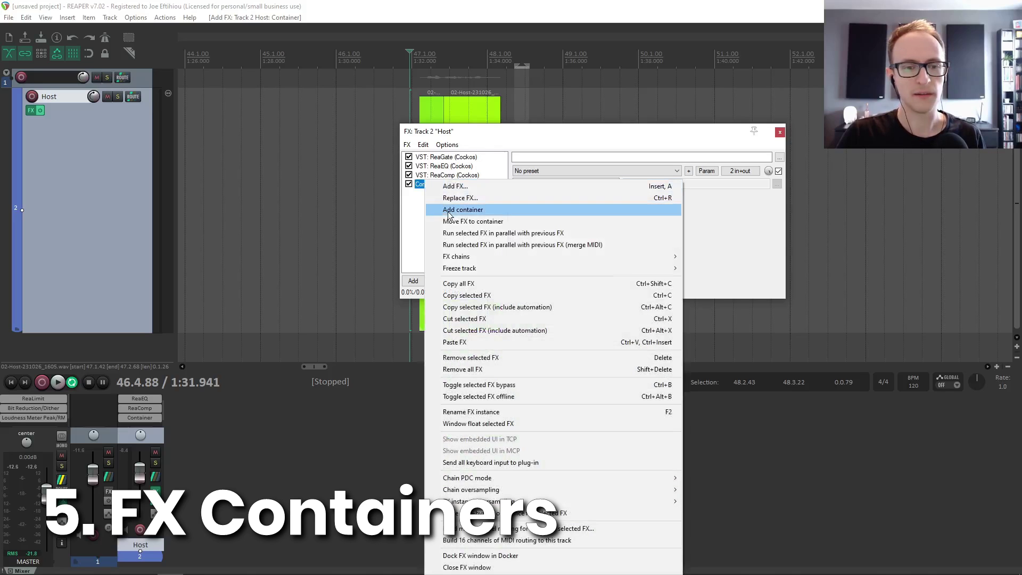
{"action": "left_click", "coordinate": [413, 215]}
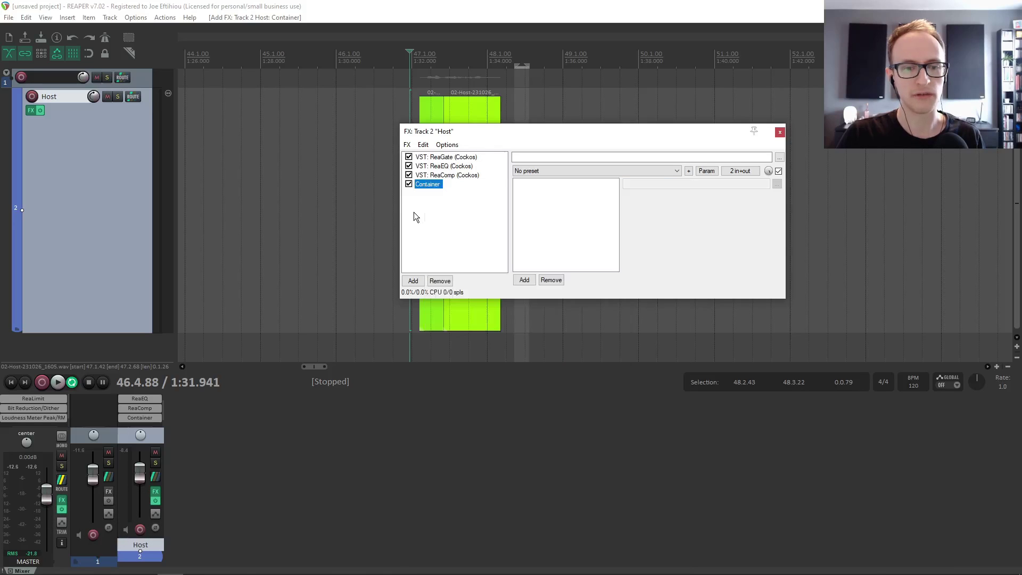
{"action": "left_click", "coordinate": [429, 186]}
{"action": "left_click", "coordinate": [440, 280]}
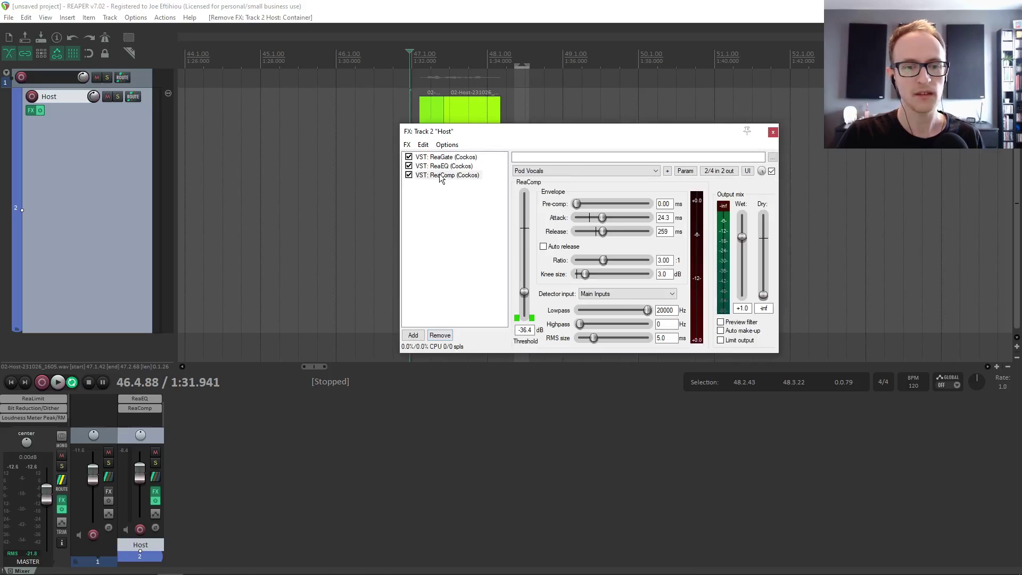
{"action": "left_click", "coordinate": [445, 175]}
{"action": "key", "text": "ctrl+a"}
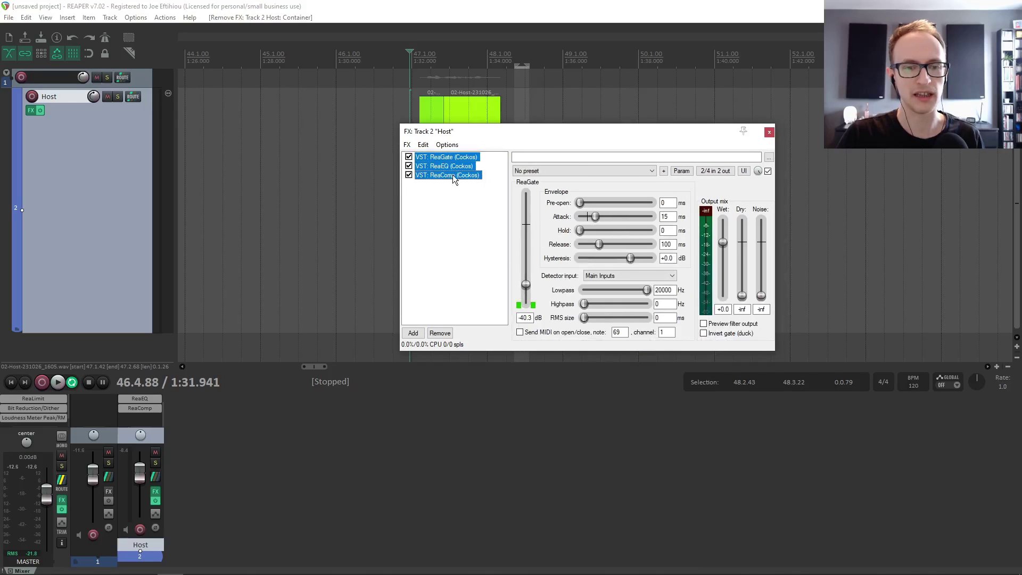
Move the selected ReaGate, ReaEQ and ReaComp into a new FX container
{"action": "right_click", "coordinate": [447, 175]}
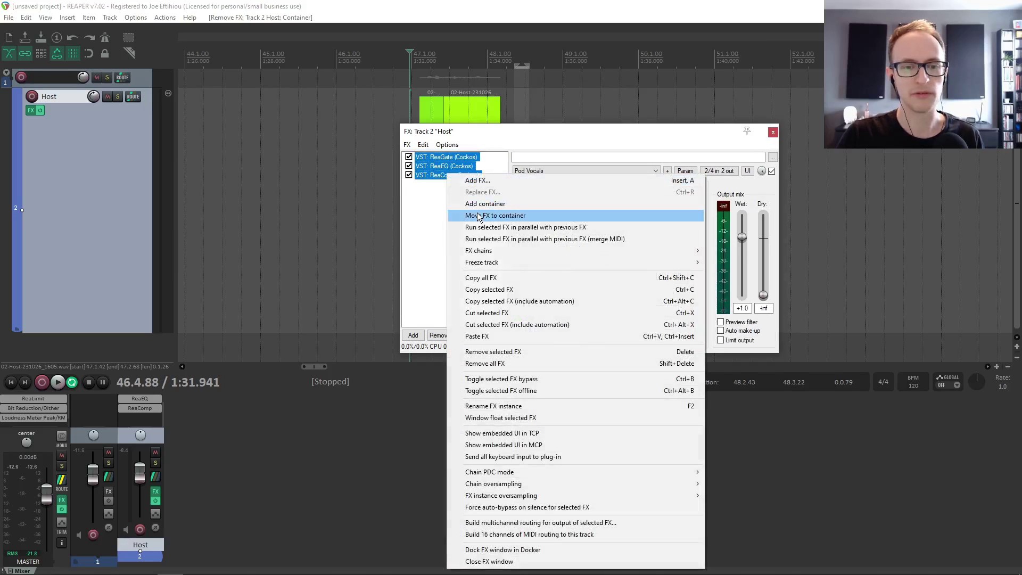
{"action": "left_click", "coordinate": [478, 216]}
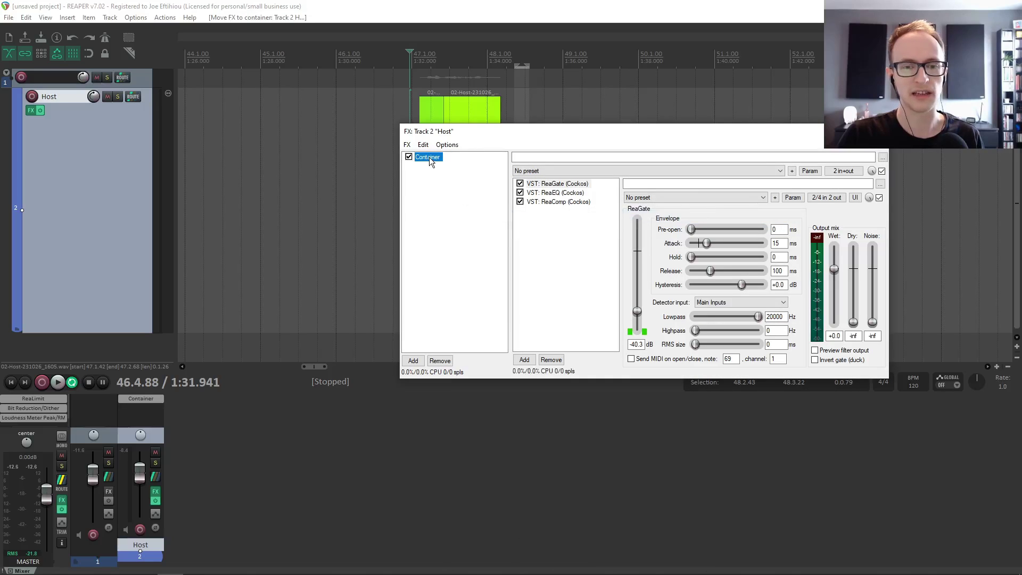
{"action": "left_click_drag", "start_coordinate": [532, 137], "coordinate": [468, 126]}
{"action": "left_click", "coordinate": [345, 147]}
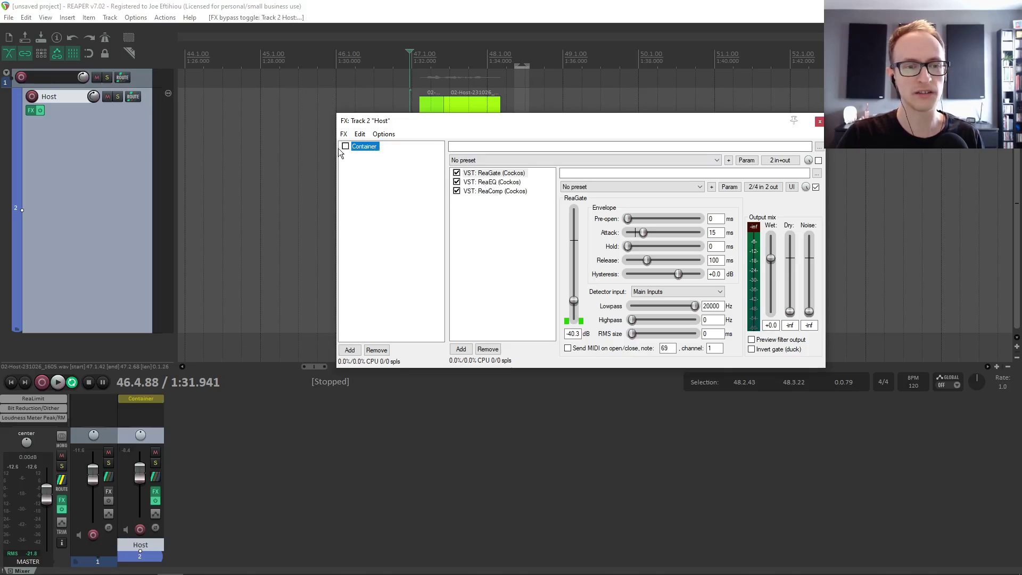
{"action": "left_click", "coordinate": [346, 146]}
Rename the new container to 'EQ + Dynamics'
{"action": "key", "text": "F2"}
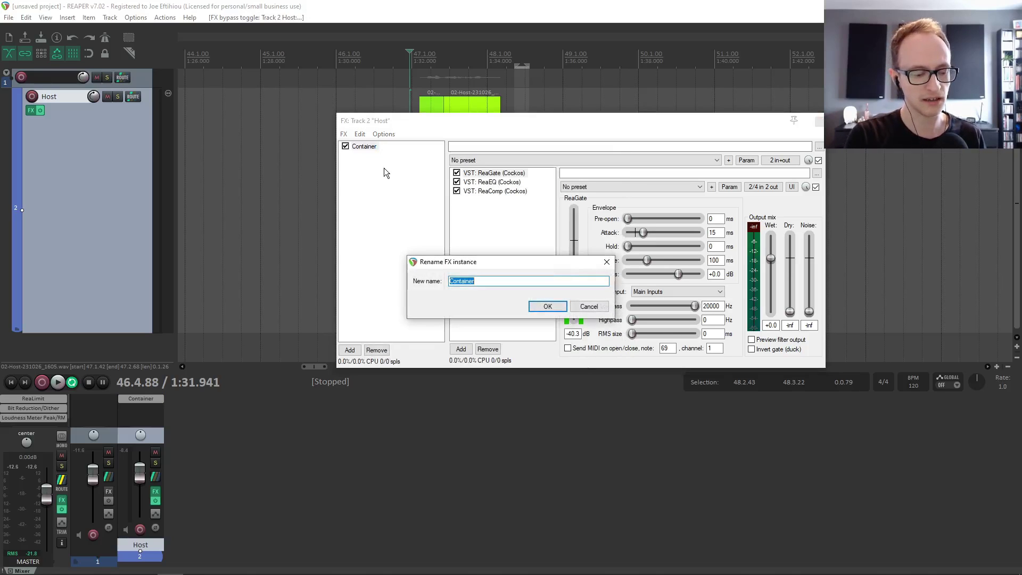
{"action": "key", "text": "BackSpace"}
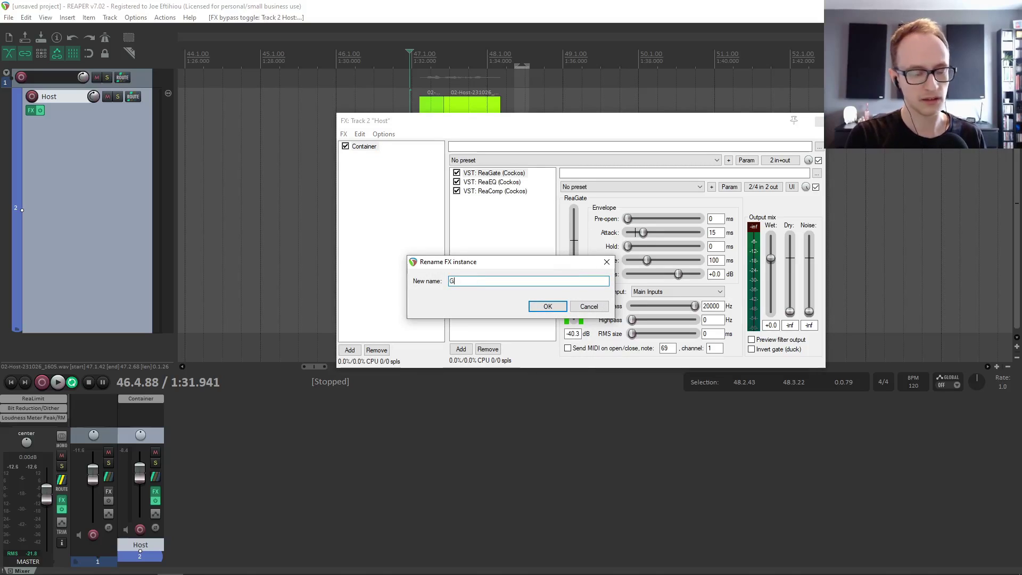
{"action": "type", "text": "EQ"}
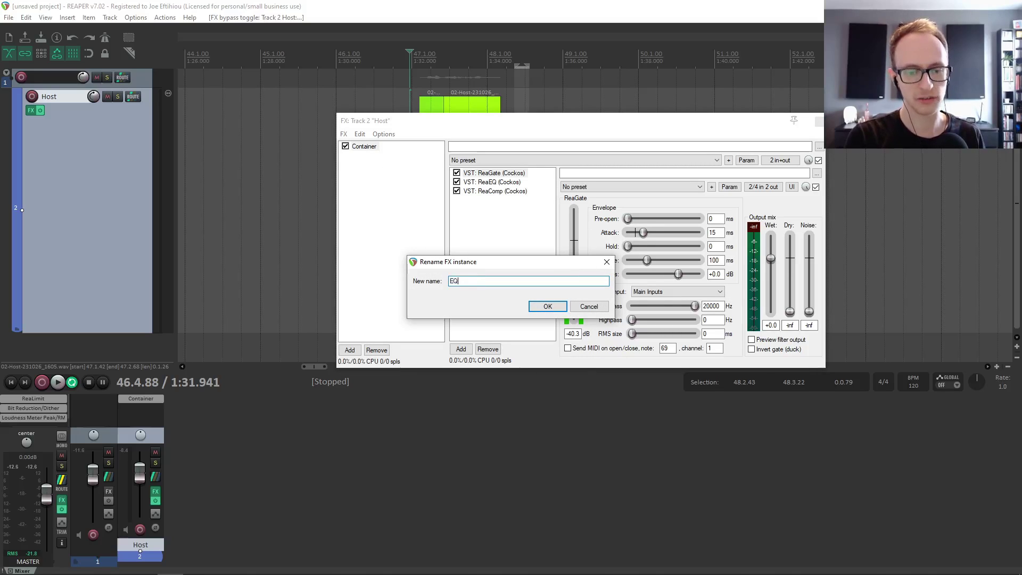
{"action": "type", "text": " + Dynamics"}
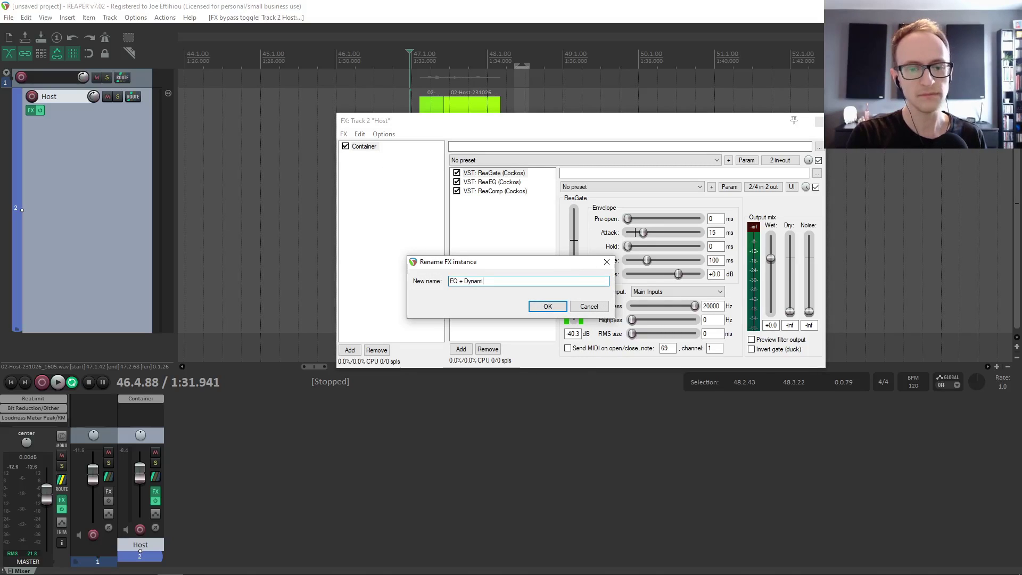
{"action": "key", "text": "Return"}
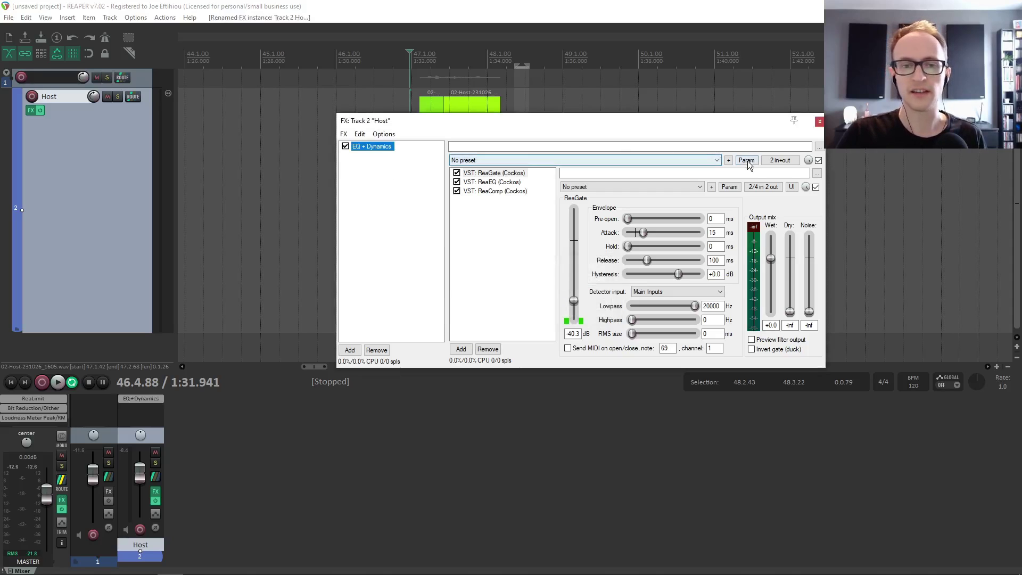
Turn the EQ + Dynamics container's wet/dry knob down to about 71% wet
{"action": "left_click_drag", "start_coordinate": [809, 162], "coordinate": [810, 170]}
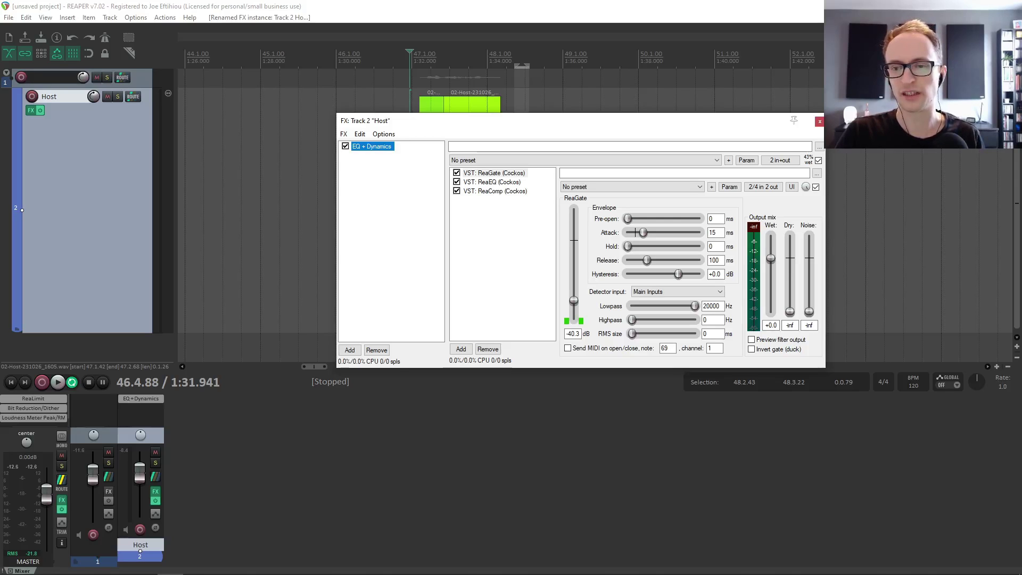
{"action": "left_click_drag", "start_coordinate": [810, 169], "coordinate": [810, 171]}
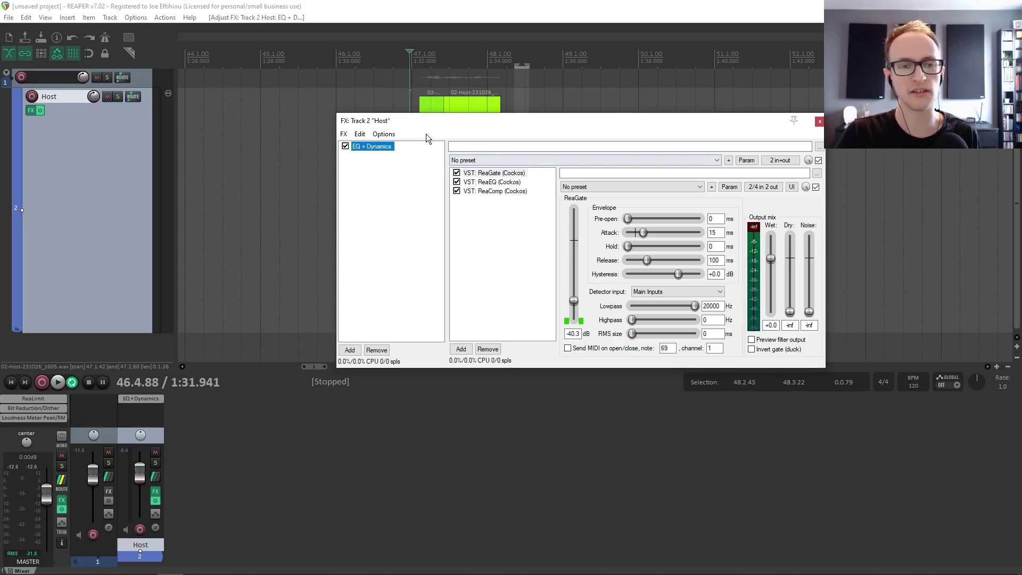
{"action": "left_click_drag", "start_coordinate": [432, 123], "coordinate": [517, 101]}
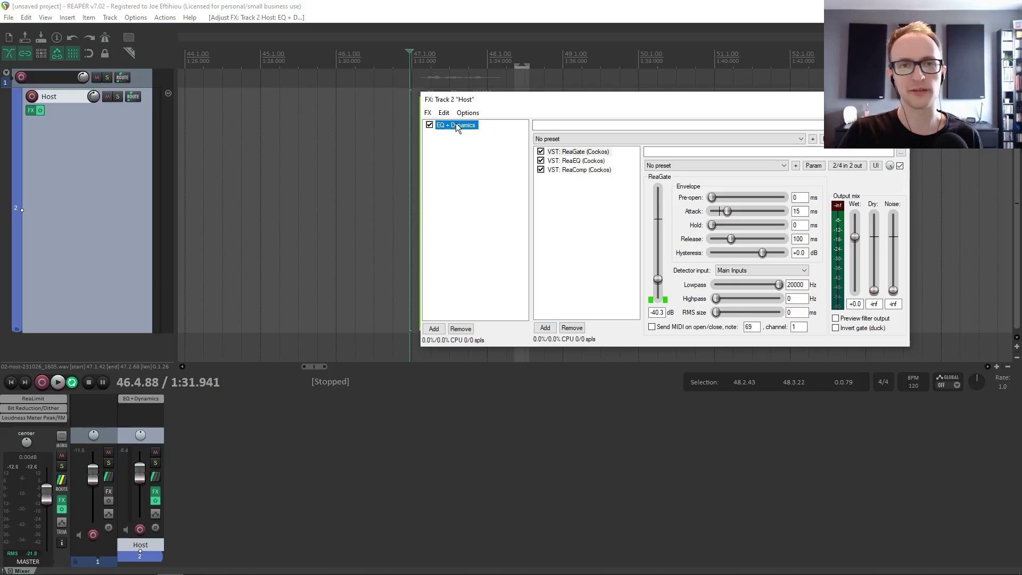
Close the Host effects chain and dismiss the track actions menu unused
{"action": "key", "text": "Escape"}
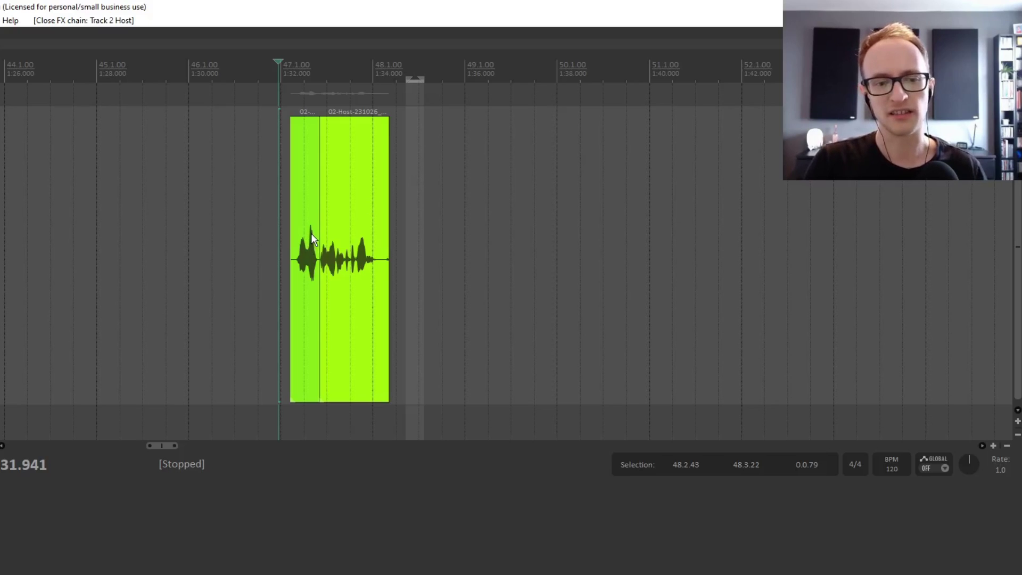
{"action": "right_click", "coordinate": [1, 229]}
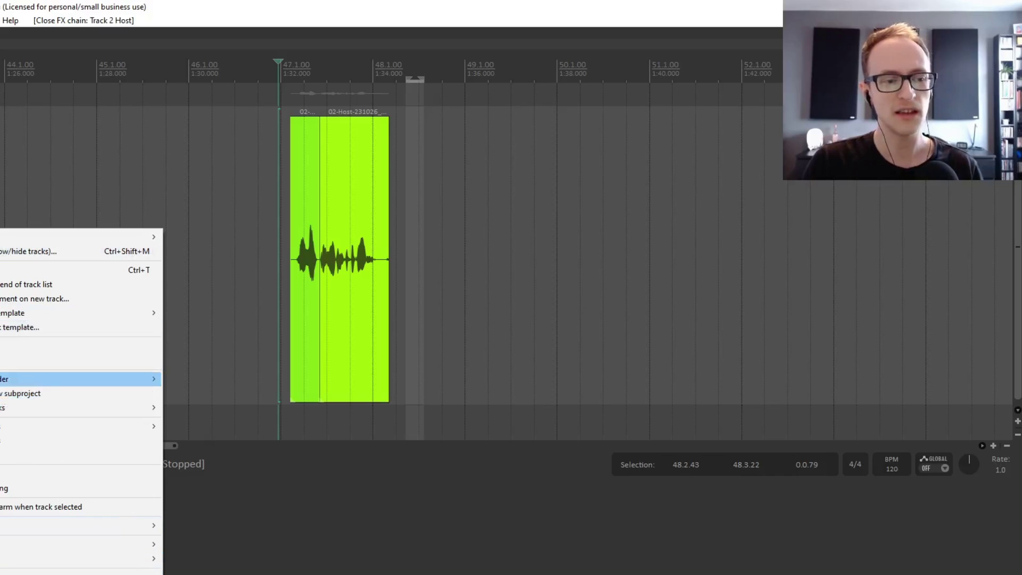
{"action": "left_click", "coordinate": [311, 264]}
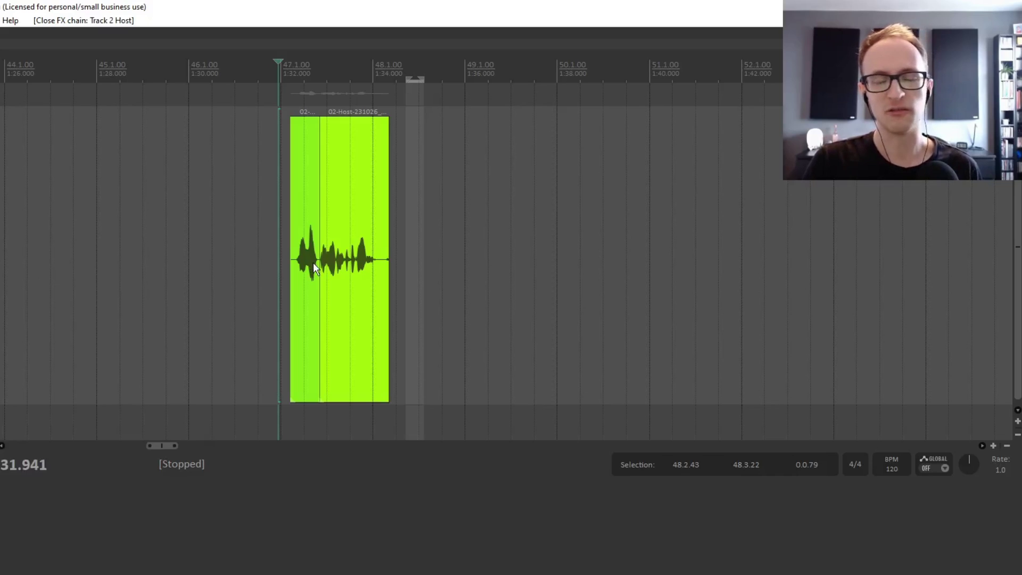